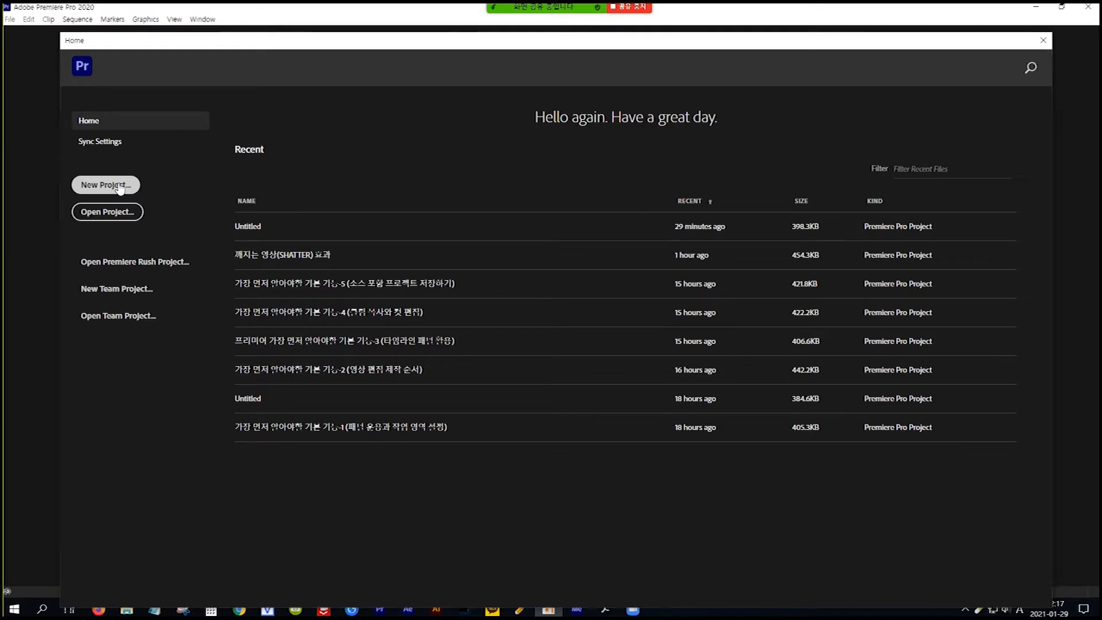
# Start a new project named '시퀀스 개념 이해하기', typed in Korean, in the default location.
pyautogui.click(103, 186)
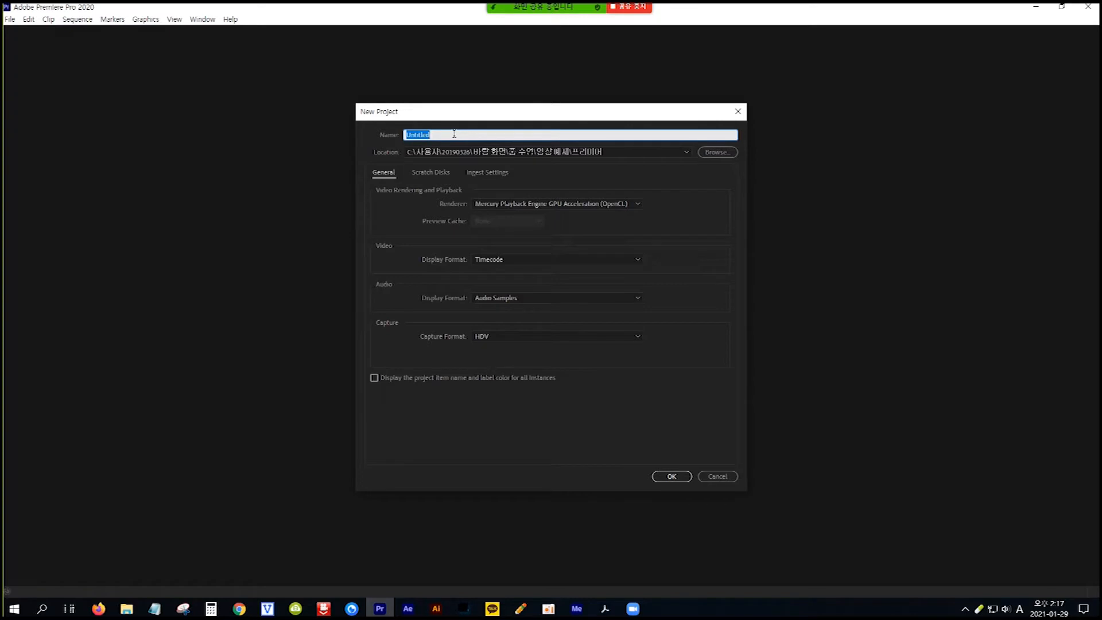
pyautogui.press('Hangul')
pyautogui.write('ㅅ')
pyautogui.write('퀀스 개')
pyautogui.write('념 이해')
pyautogui.write('하기')
pyautogui.click(671, 477)
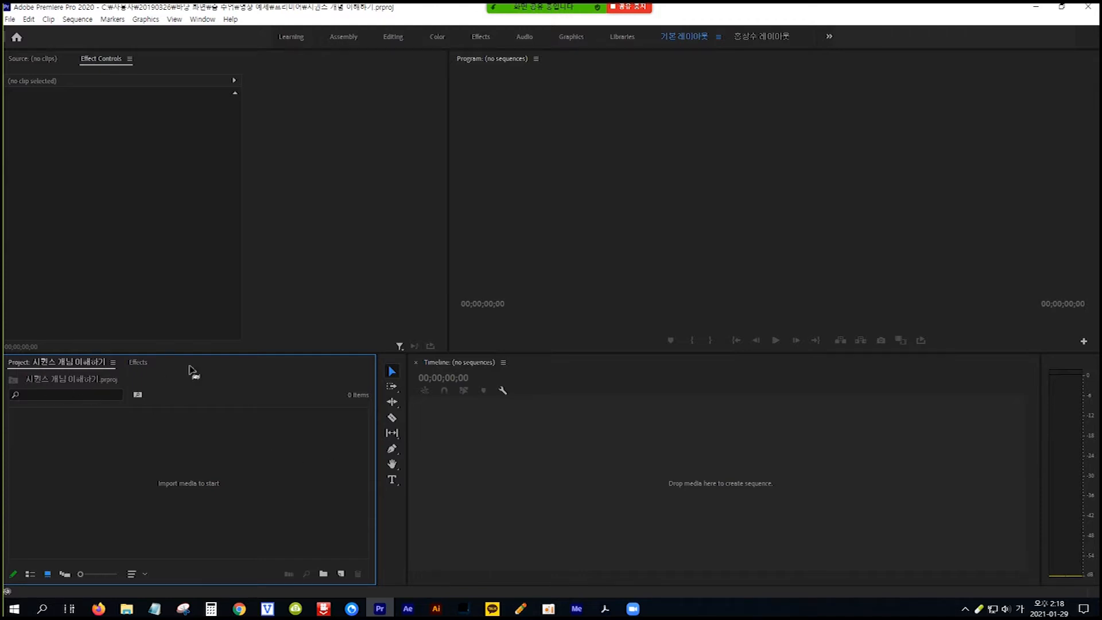
# Open the New Item menu at the bottom of the Project panel.
pyautogui.click(341, 574)
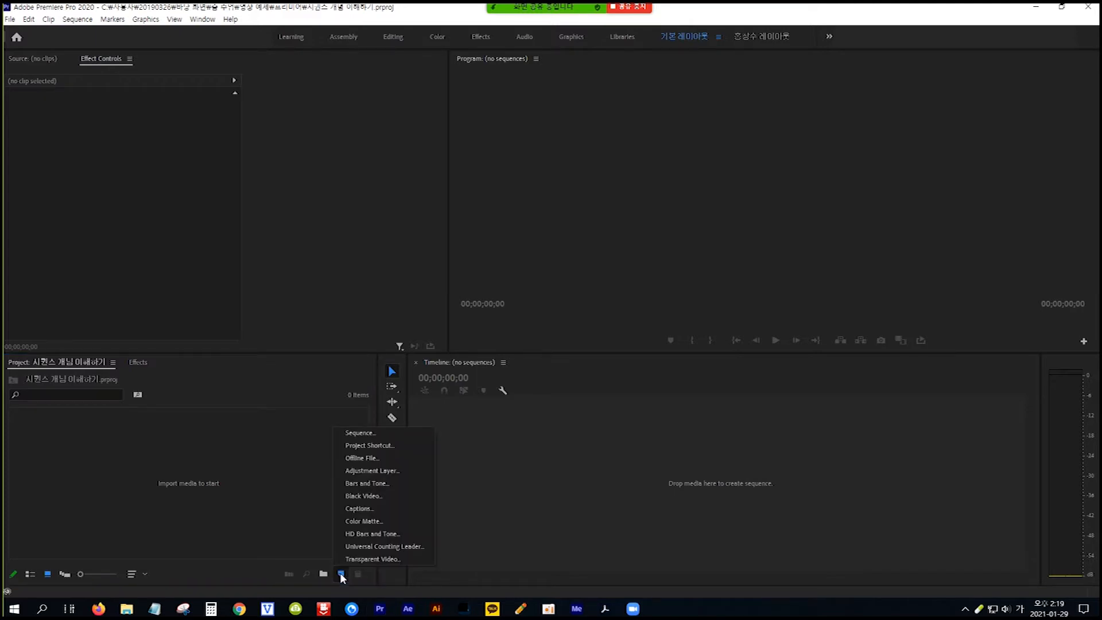
# Create a new sequence named '김주임 자막책상' from the New Item menu.
pyautogui.click(388, 434)
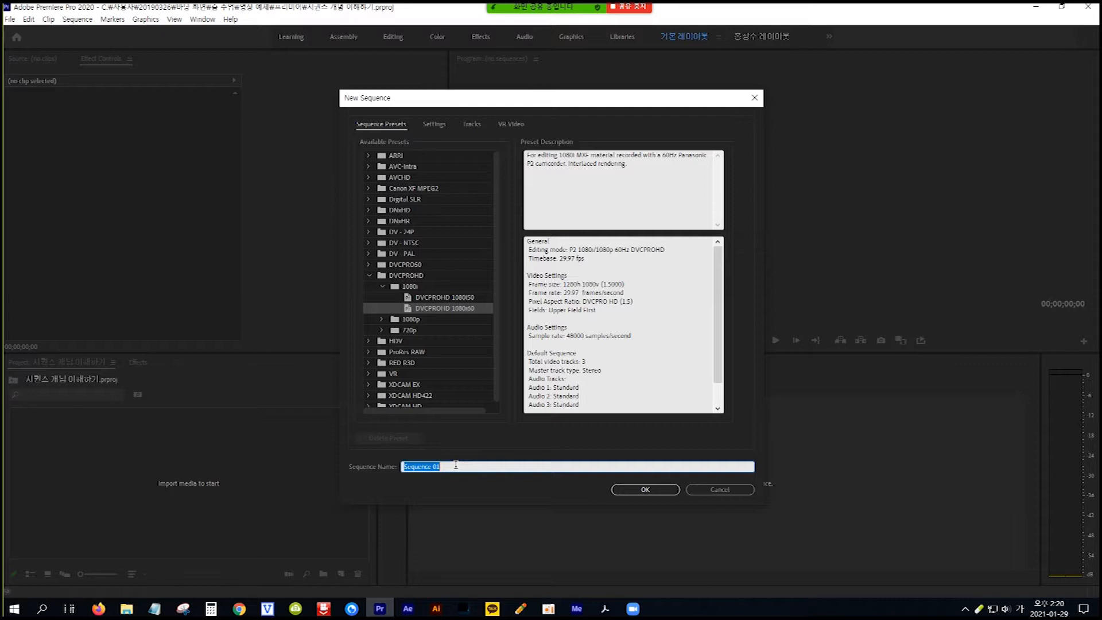
pyautogui.write('ㅅ')
pyautogui.write('주원섭')
pyautogui.write('막 제')
pyautogui.write('상')
pyautogui.click(647, 487)
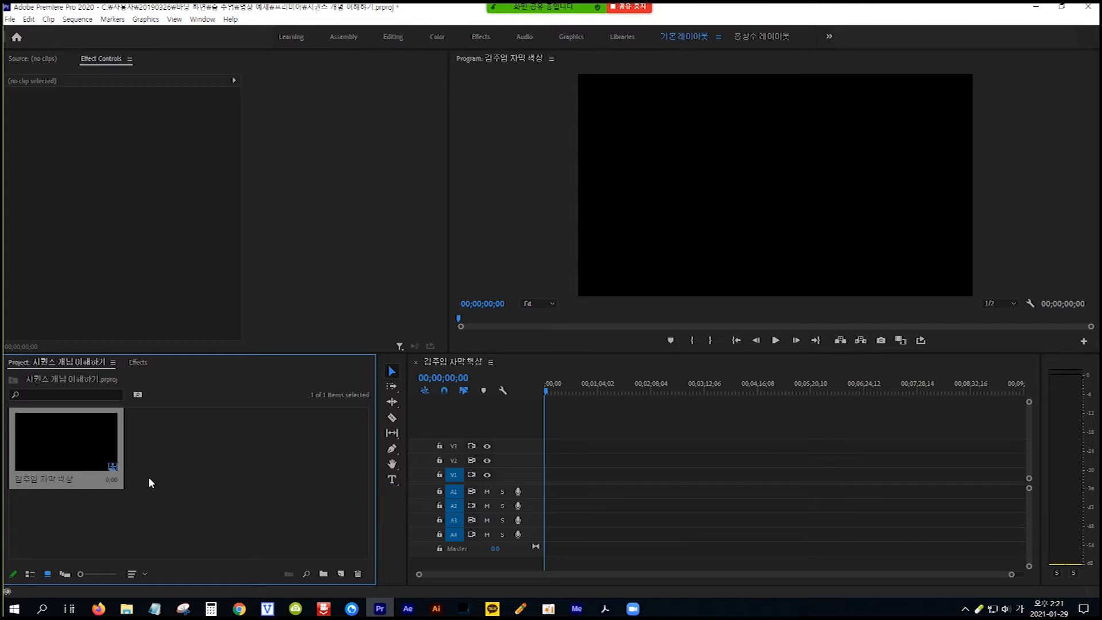
# Add a second sequence named '박주임 효과책상' in place of 'Sequence 02'.
pyautogui.click(342, 574)
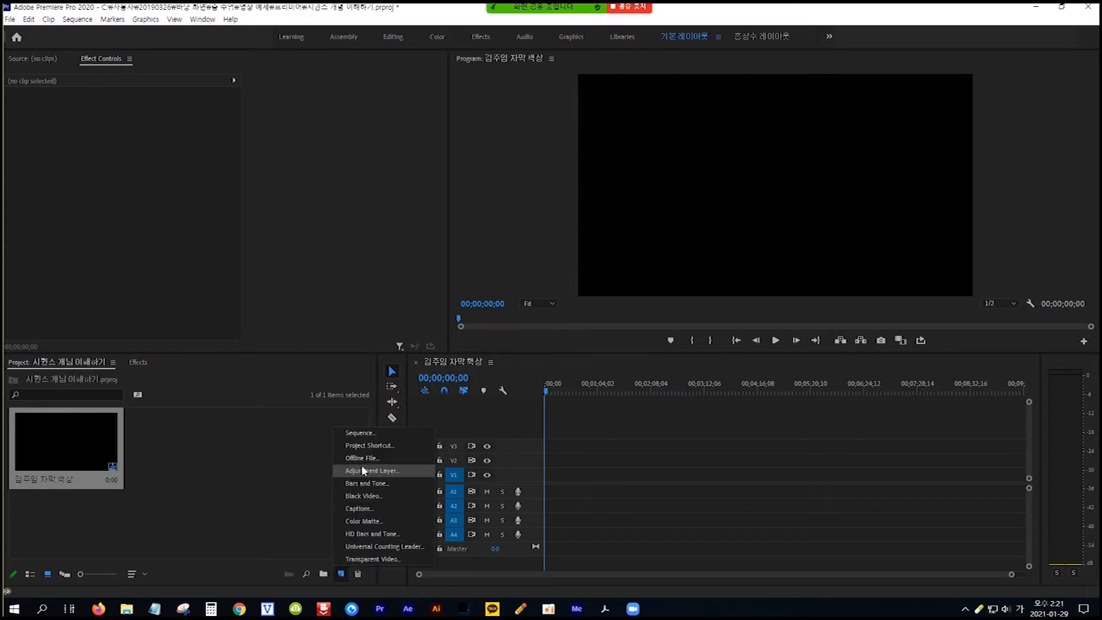
pyautogui.click(370, 434)
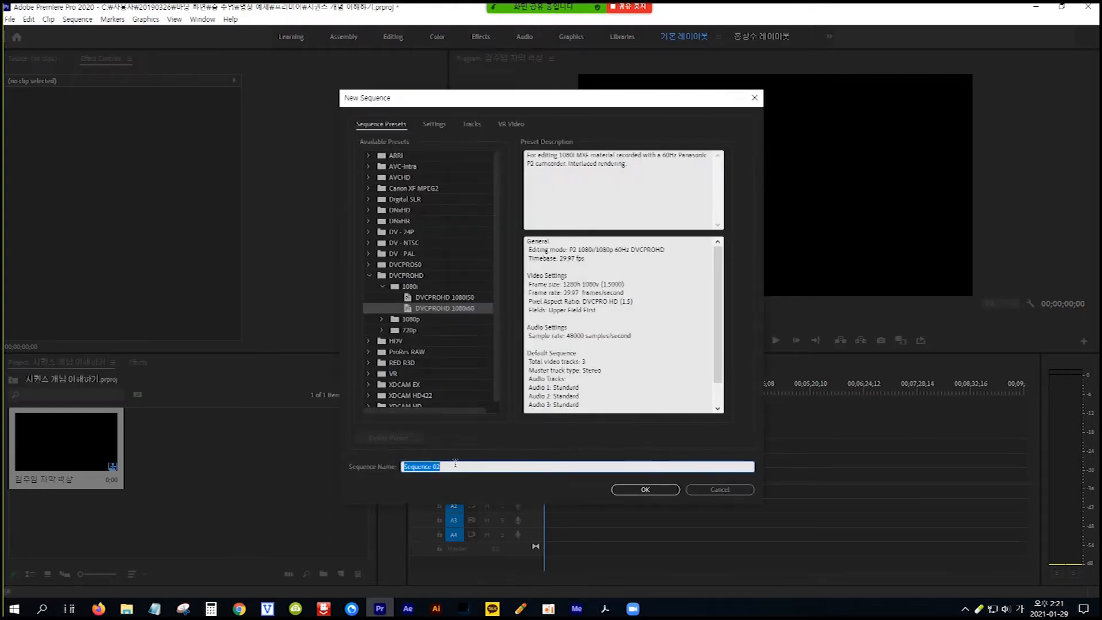
pyautogui.write('박주임 초과정상')
pyautogui.click(640, 489)
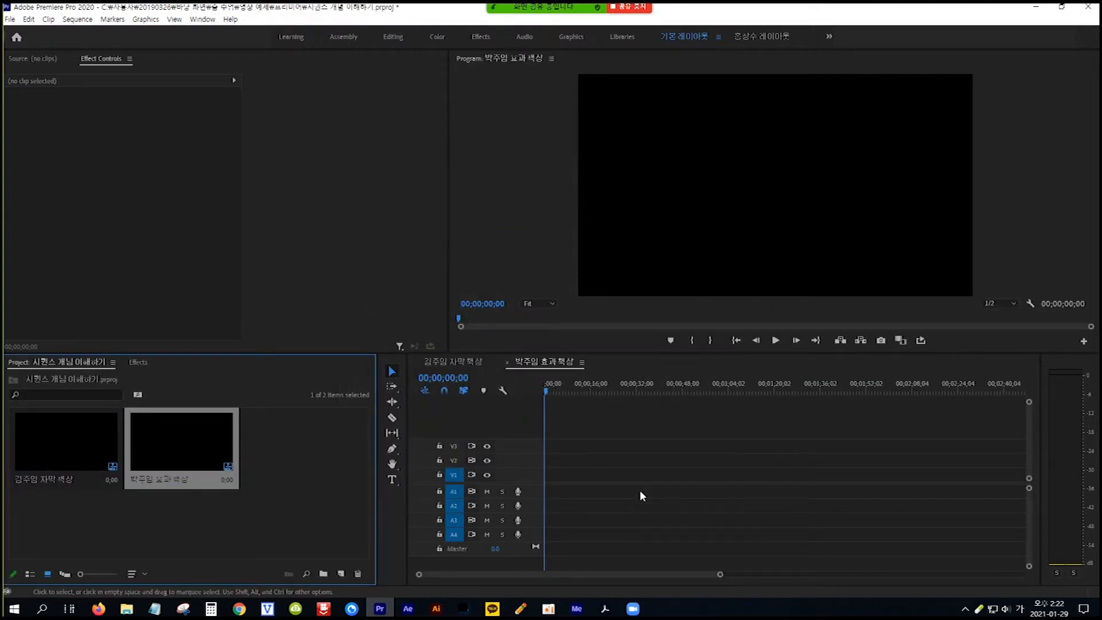
# Add a third sequence, replacing 'Sequence 03' with a new Korean name.
pyautogui.click(342, 575)
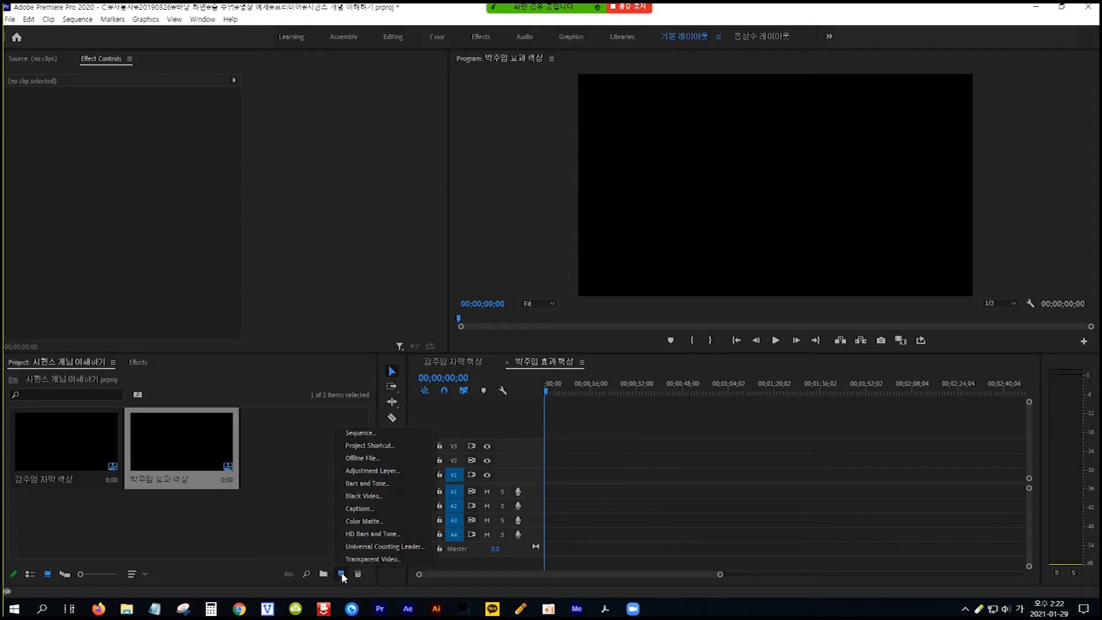
pyautogui.click(370, 435)
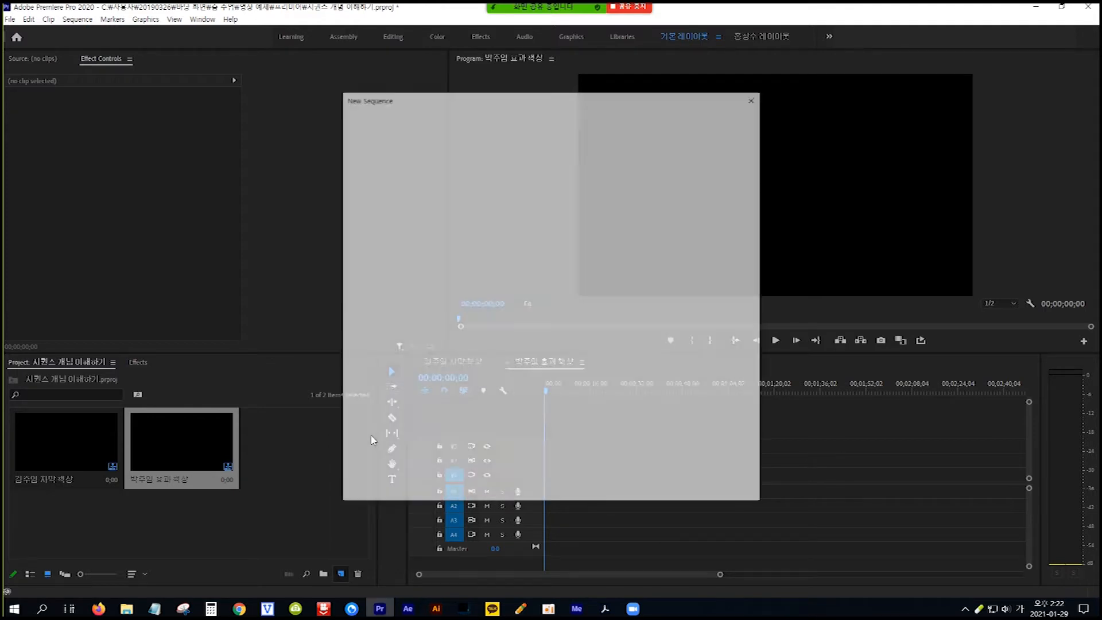
pyautogui.write('유튜브')
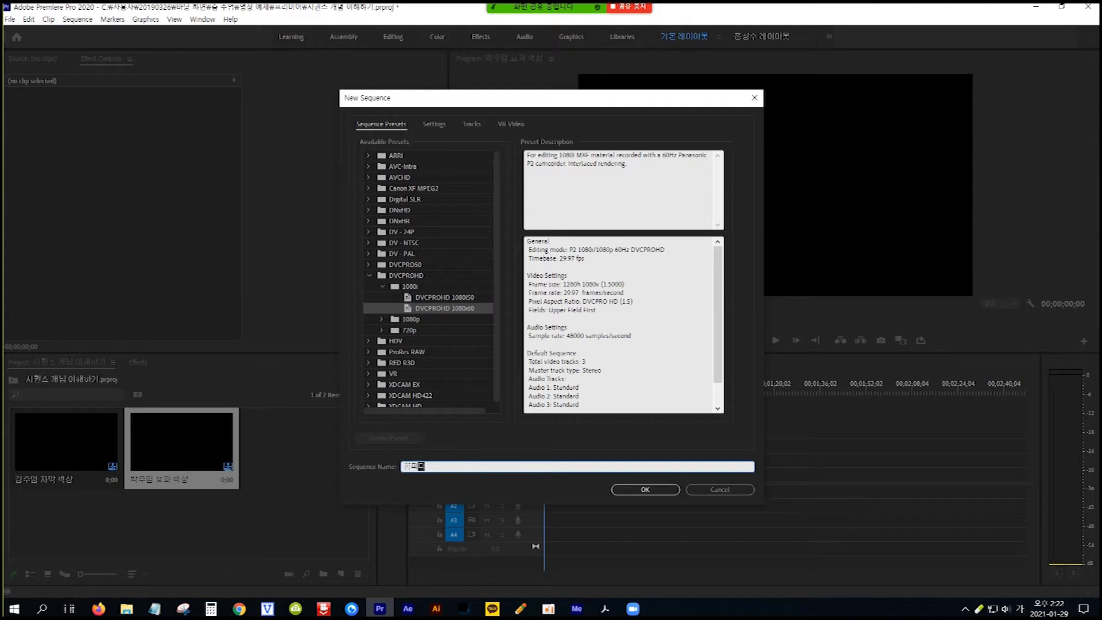
pyautogui.write(' 홍가')
pyautogui.write('희')
pyautogui.write('상')
pyautogui.click(652, 494)
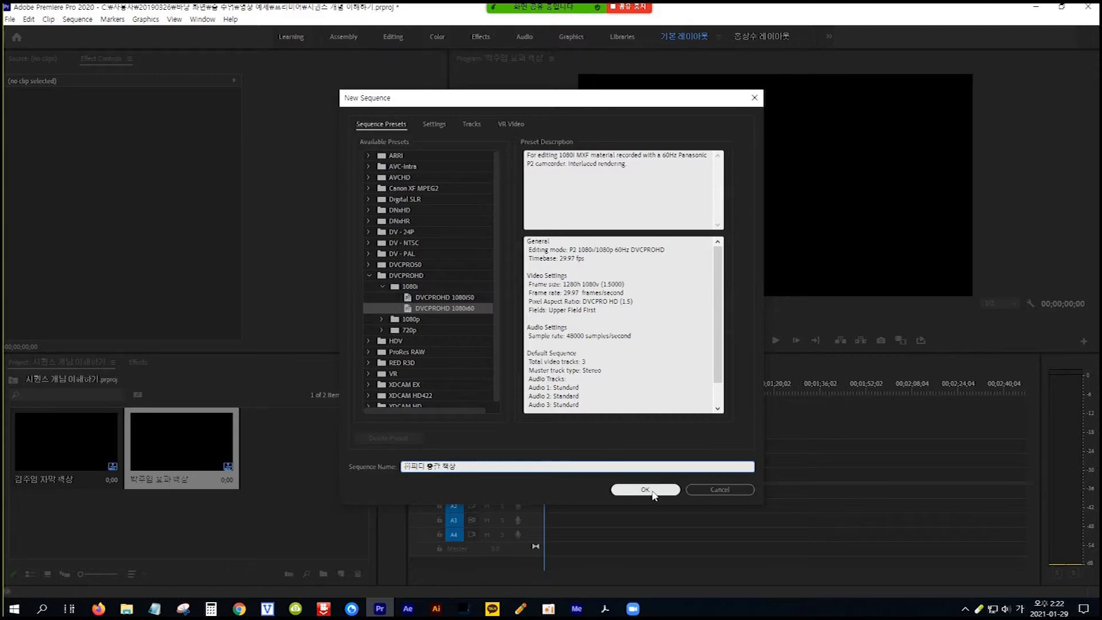
pyautogui.click(654, 496)
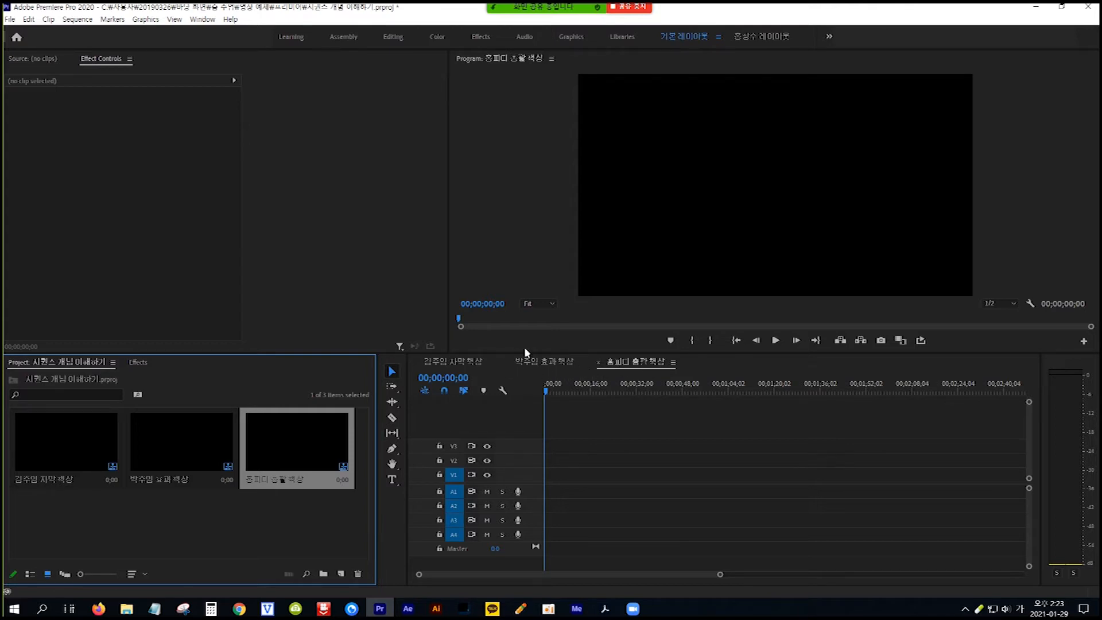
# Switch the timeline from 박주임 효과책상 back to the 김주임 자막책상 sequence.
pyautogui.click(542, 362)
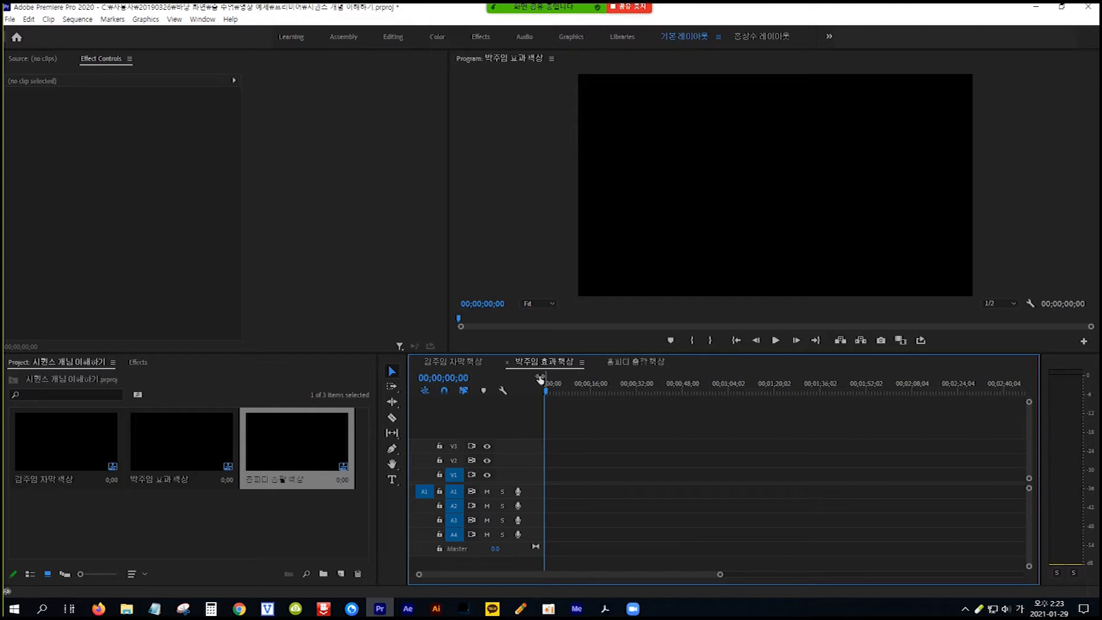
pyautogui.click(462, 362)
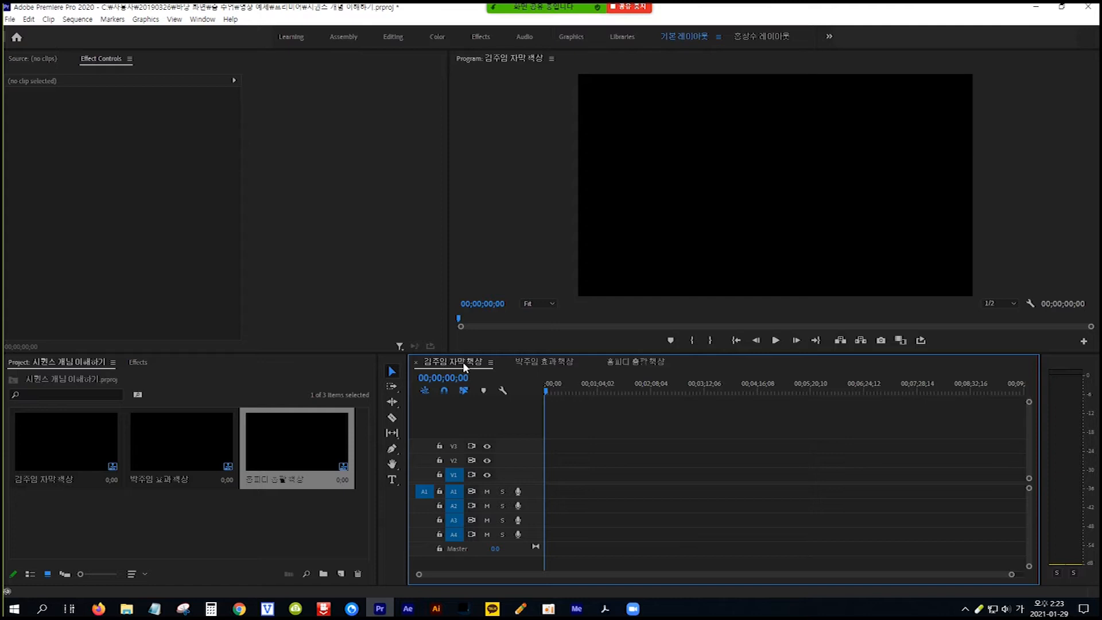
pyautogui.click(325, 538)
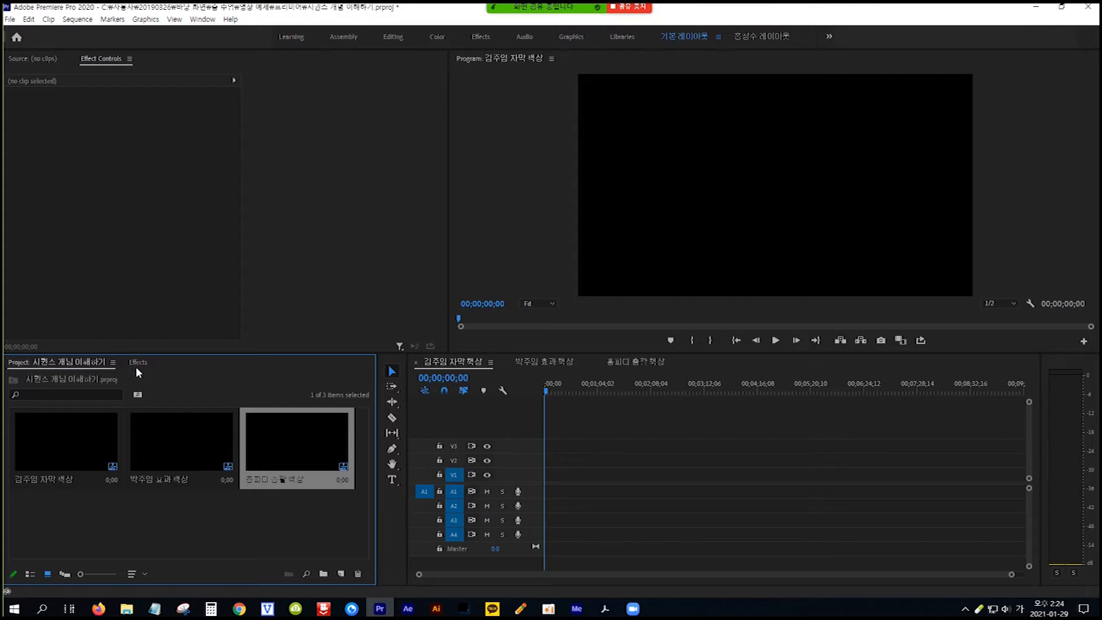
# Create a second project named '새로운 사무실' and bring its empty bin into view.
pyautogui.click(10, 19)
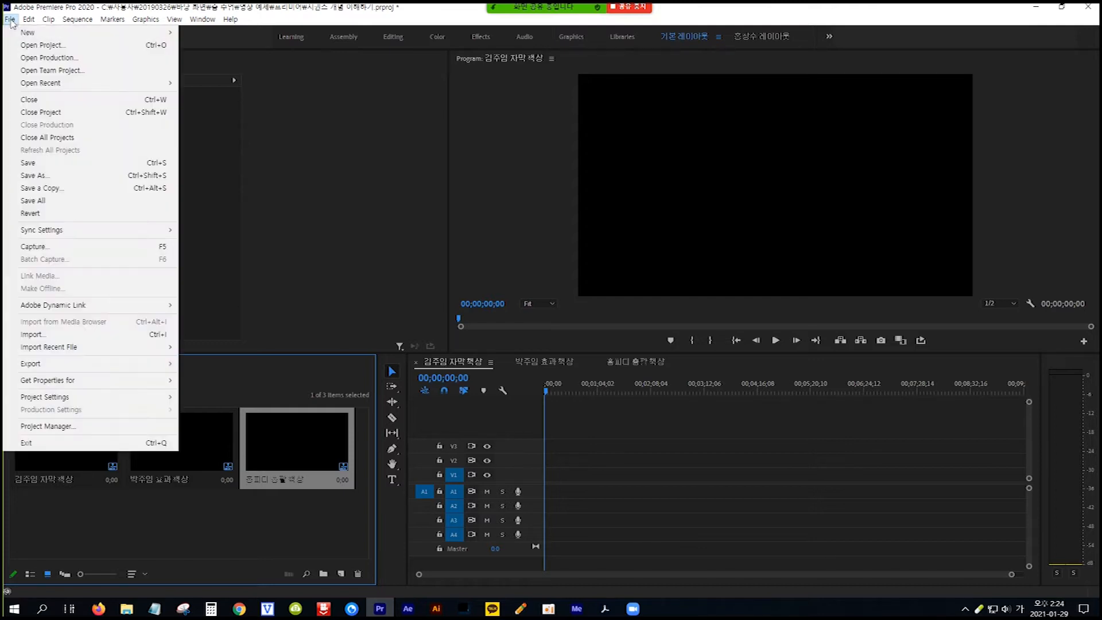
pyautogui.moveTo(17, 34)
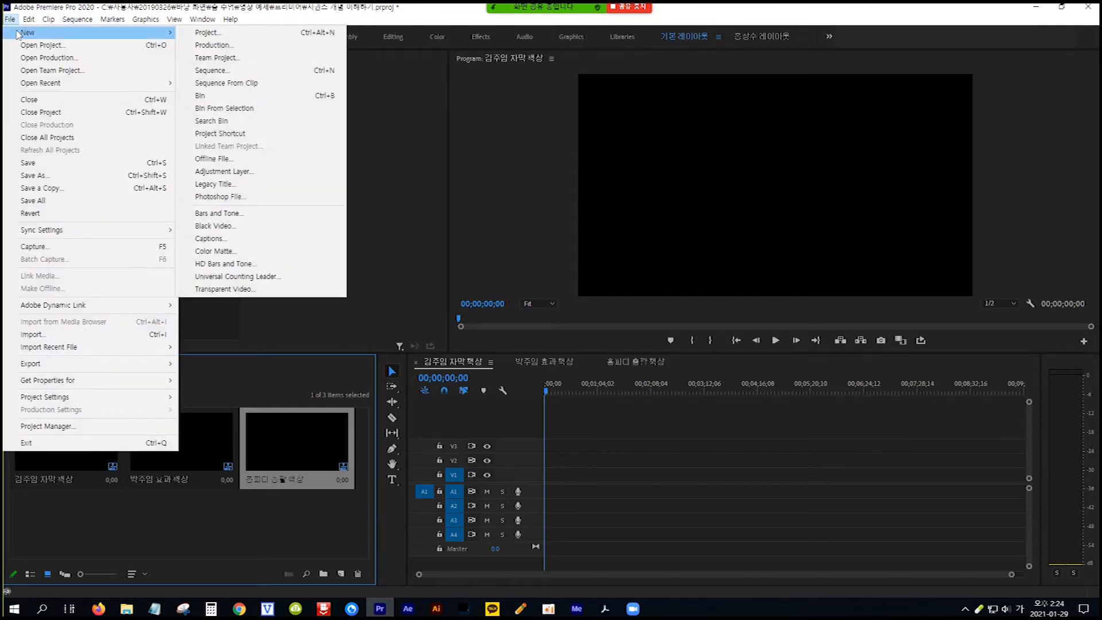
pyautogui.click(239, 34)
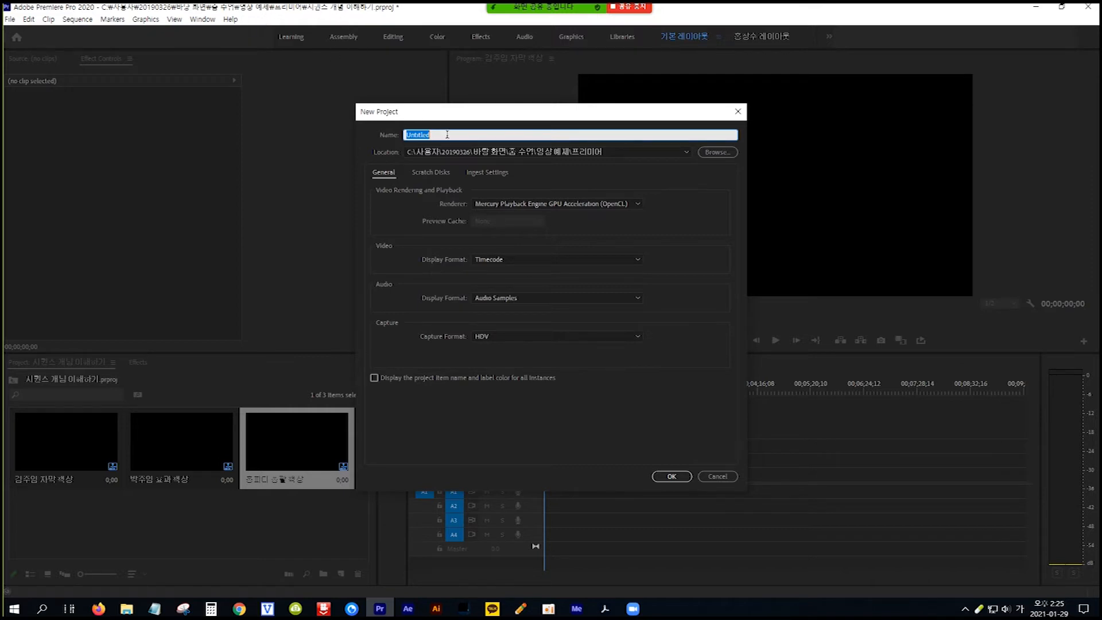
pyautogui.write('새로운 사무실')
pyautogui.click(674, 475)
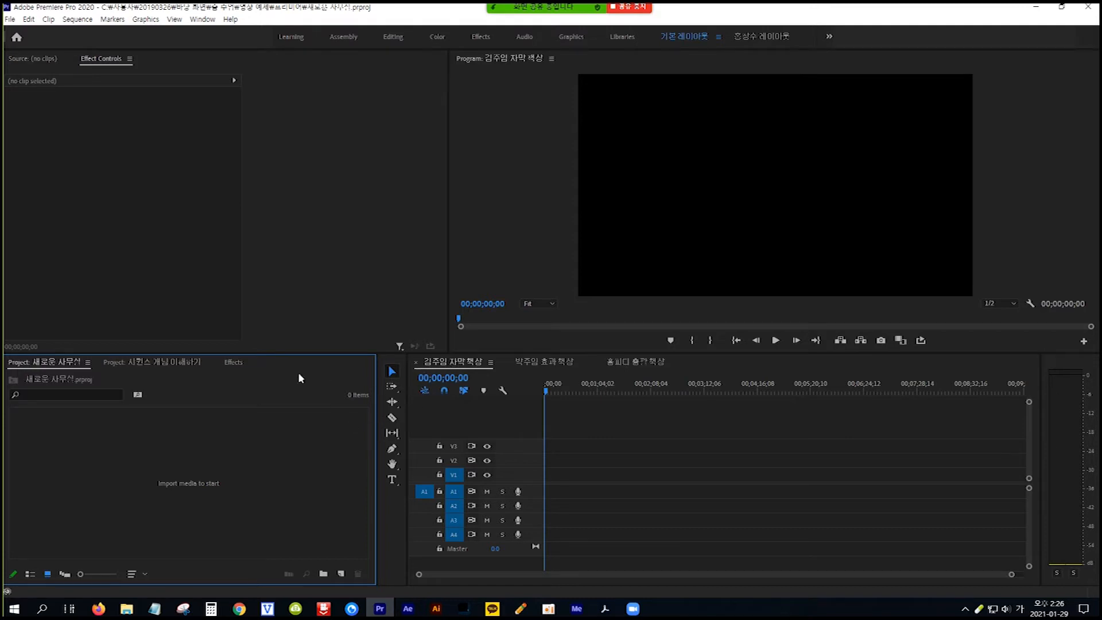
pyautogui.click(169, 363)
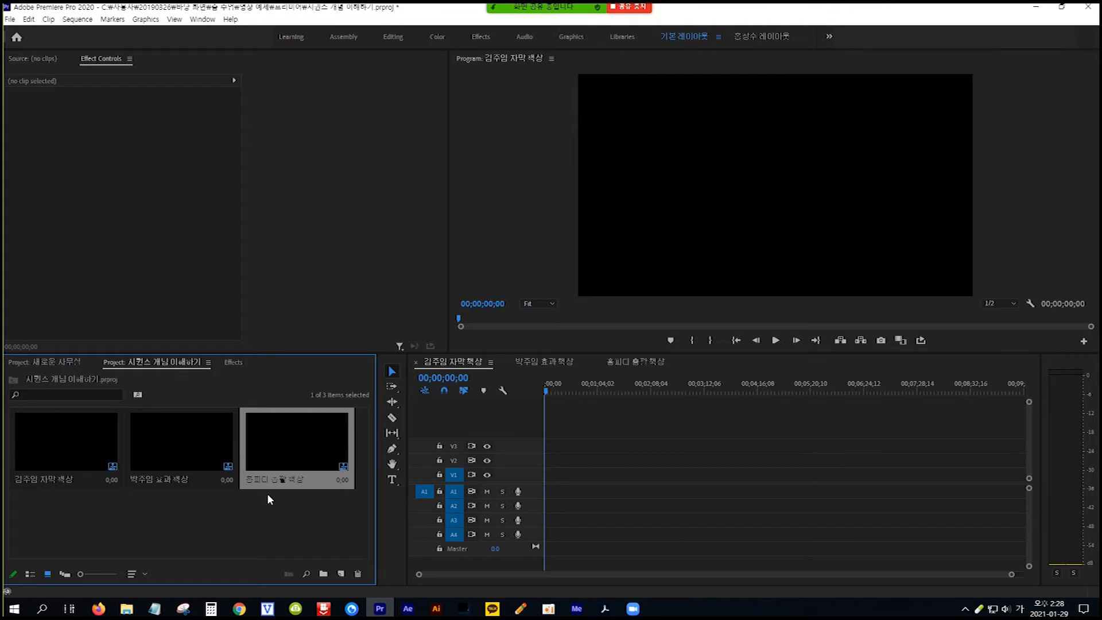
pyautogui.click(60, 361)
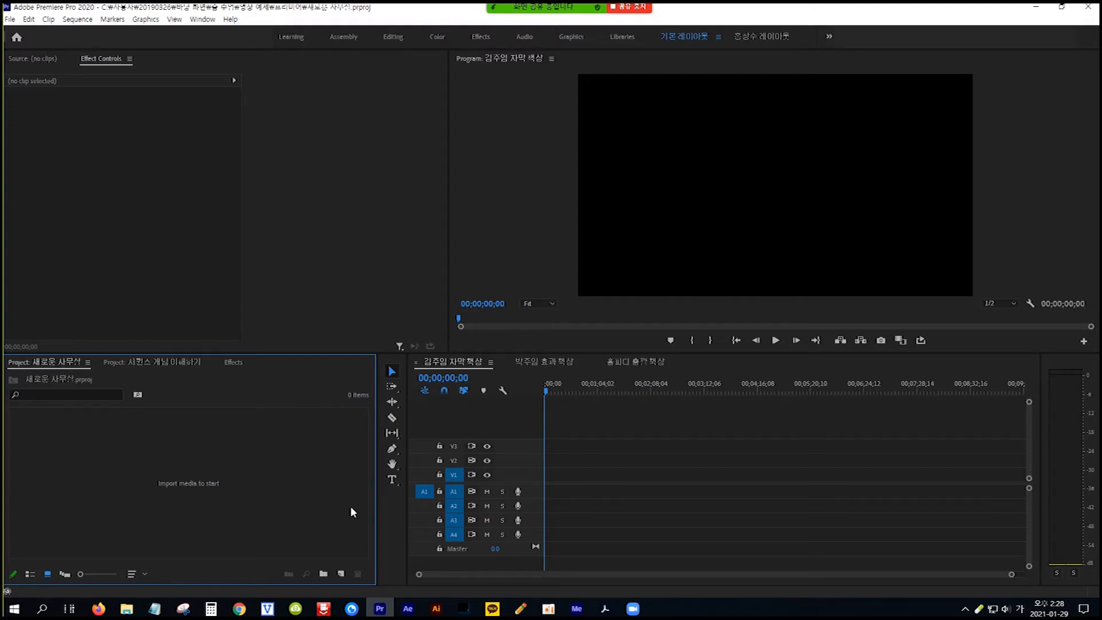
# Add a sequence named '새로운 사무실 책상' to the 새로운 사무실 project.
pyautogui.click(341, 573)
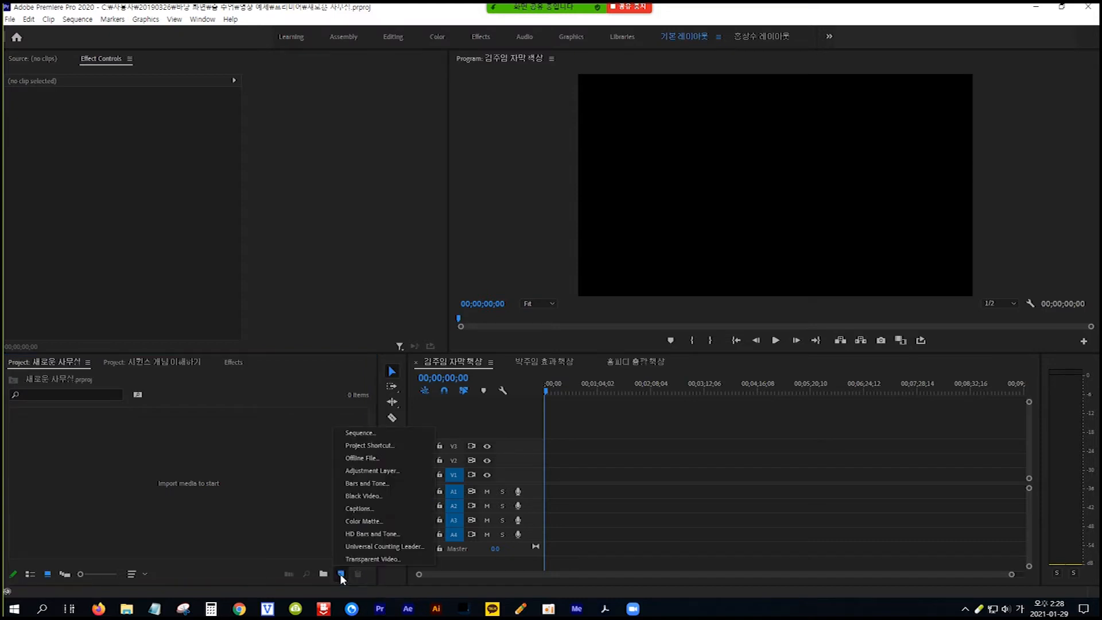
pyautogui.click(372, 434)
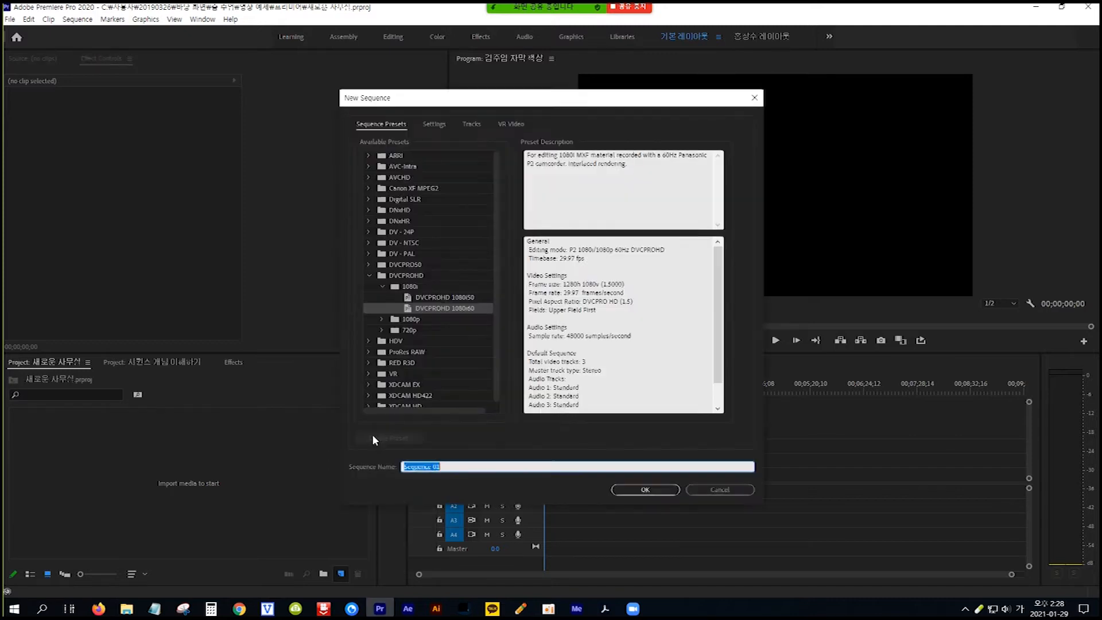
pyautogui.write('새로운')
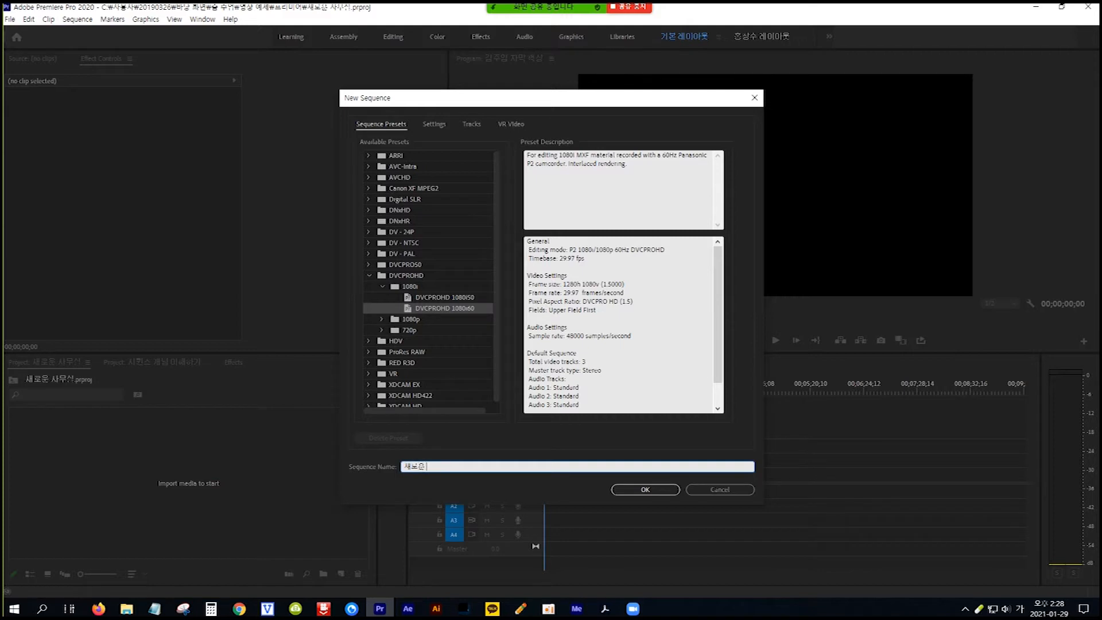
pyautogui.write(' 사무시ㄹ 정')
pyautogui.write('상')
pyautogui.click(644, 489)
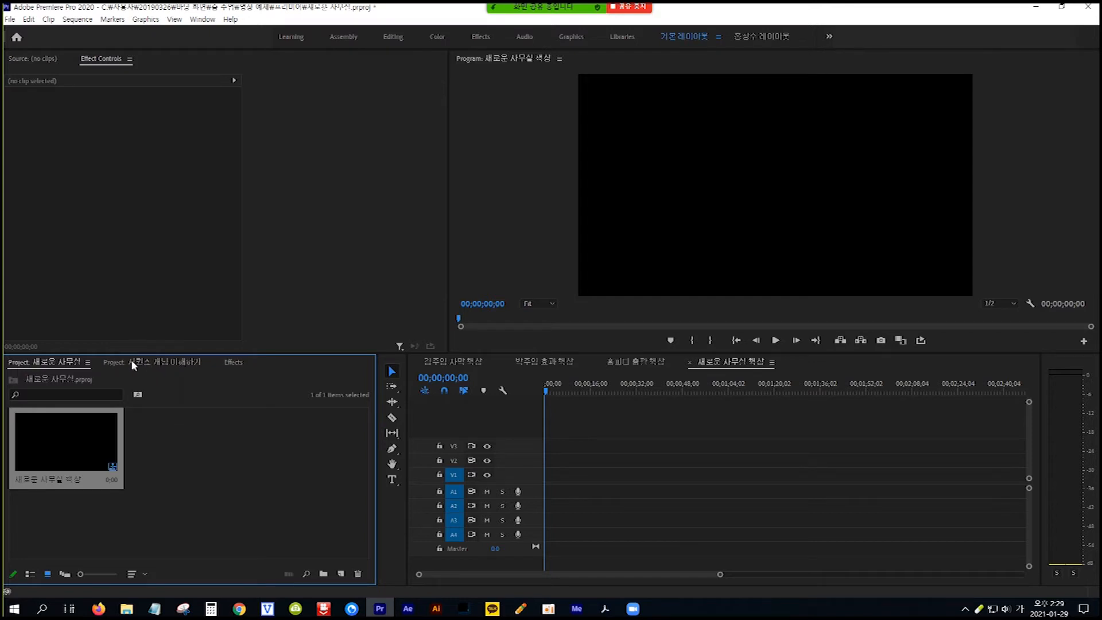
# Close the 새로운 사무실 책상 timeline tab, then return to the 새로운 사무실 project.
pyautogui.click(163, 363)
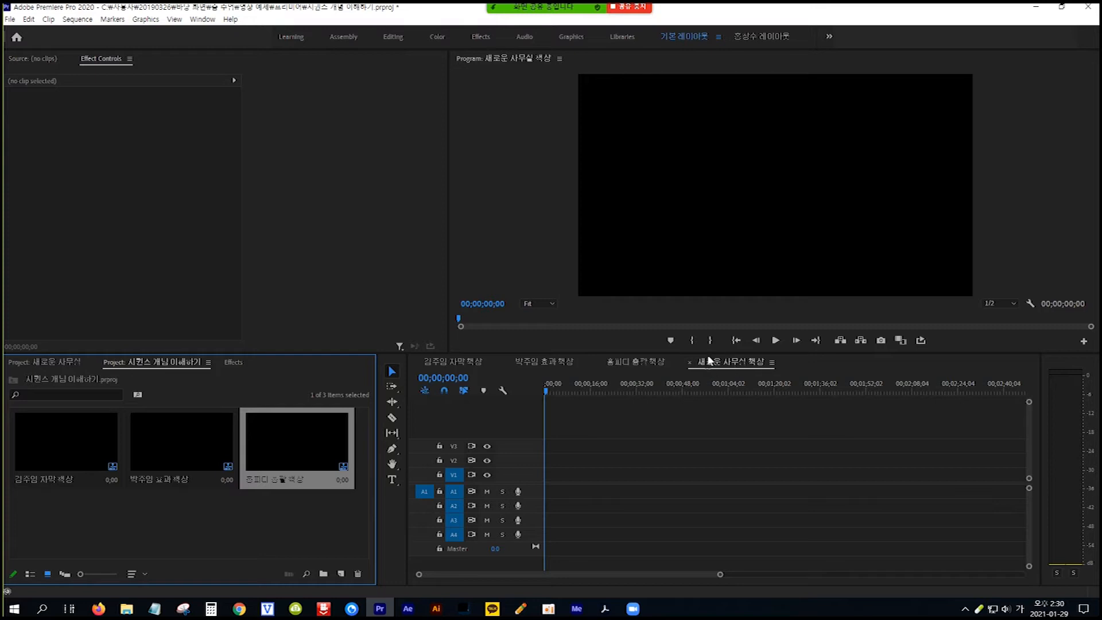
pyautogui.click(690, 364)
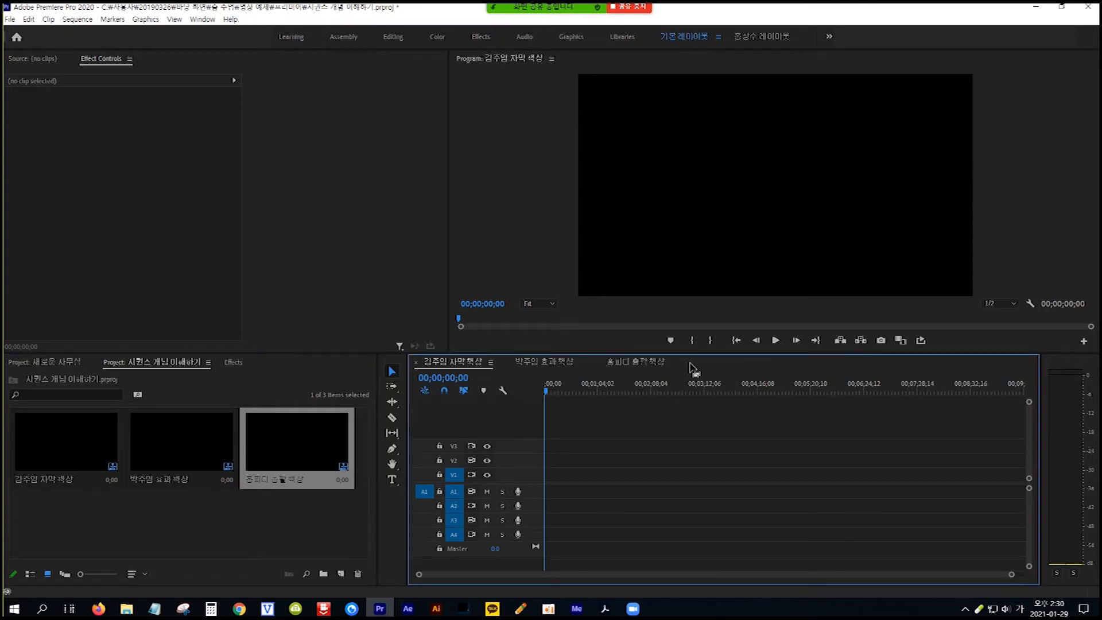
pyautogui.click(70, 362)
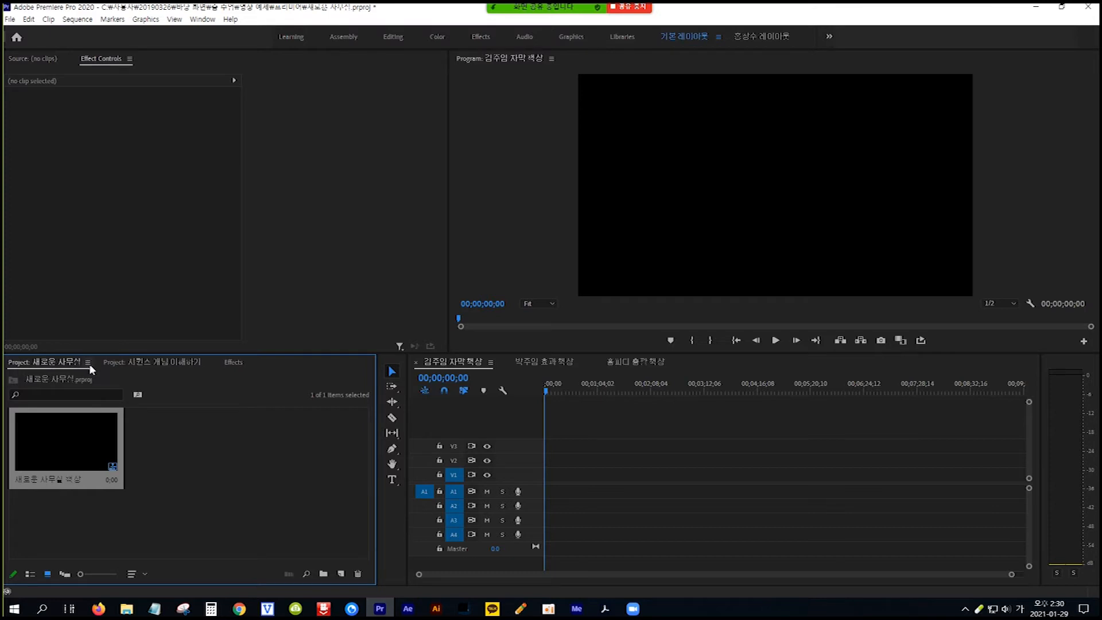
# Close the 새로운 사무실 project panel from its panel menu.
pyautogui.click(87, 361)
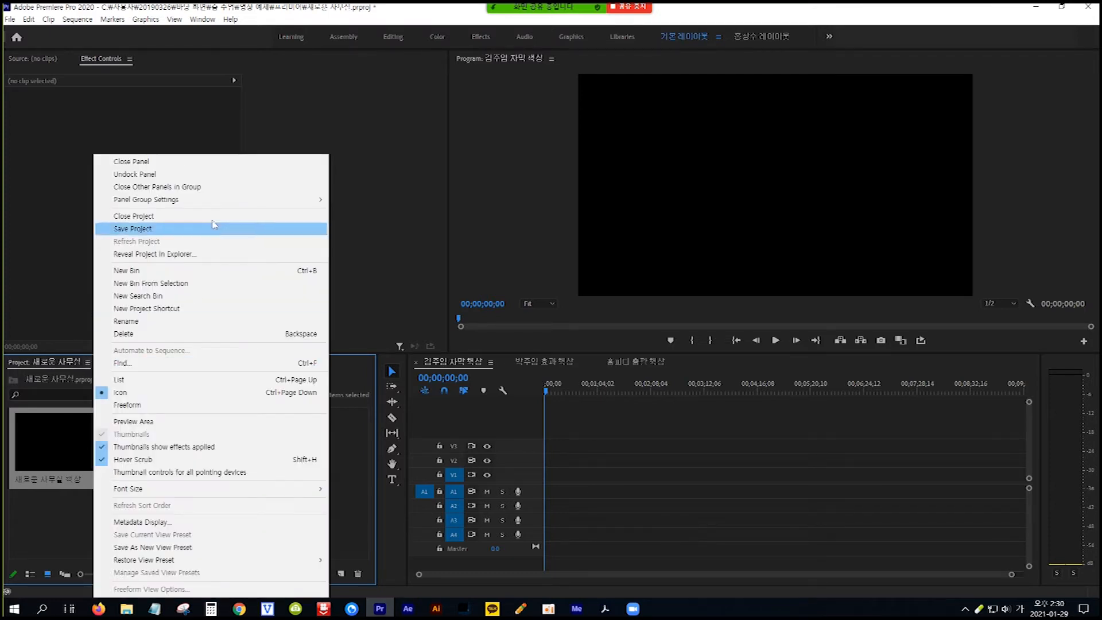
pyautogui.click(189, 164)
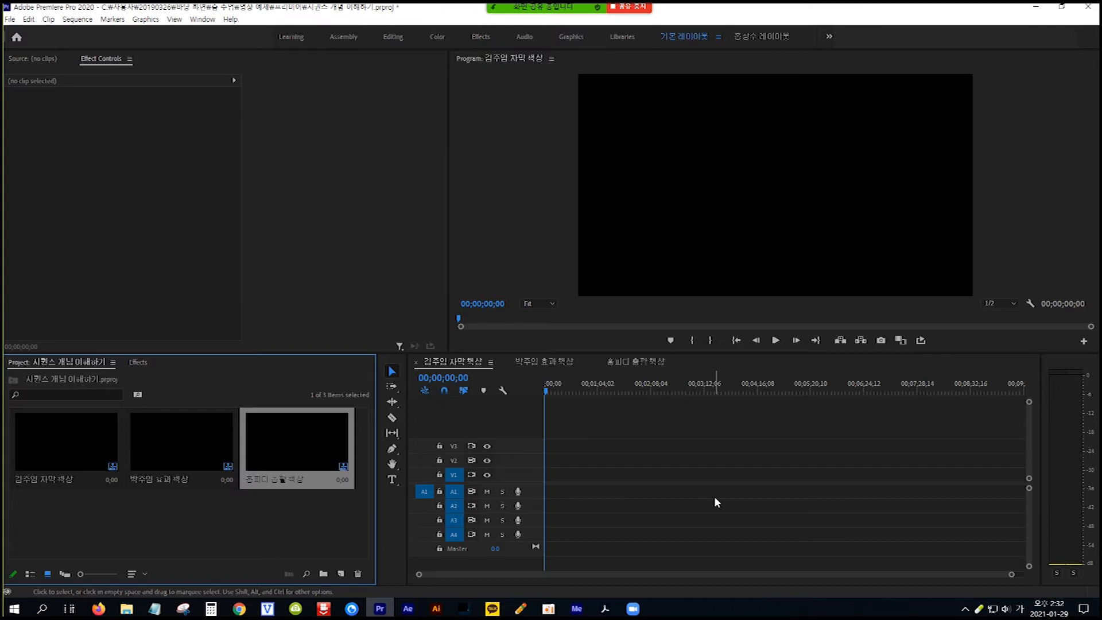
# Import clouds.mp4 and Cosmos - 14244.mp4 together into the project bin.
pyautogui.press('Hangul')
pyautogui.hotkey('ctrl', 's')
pyautogui.hotkey('ctrl', 'i')
pyautogui.moveTo(411, 35); pyautogui.dragTo(606, 74)
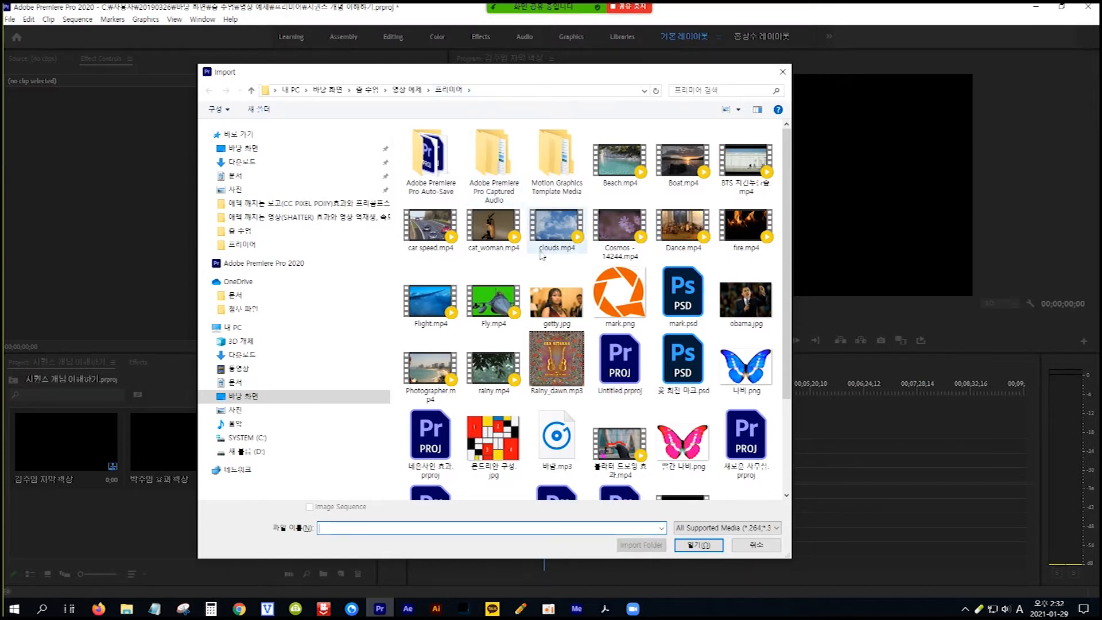
pyautogui.click(564, 233)
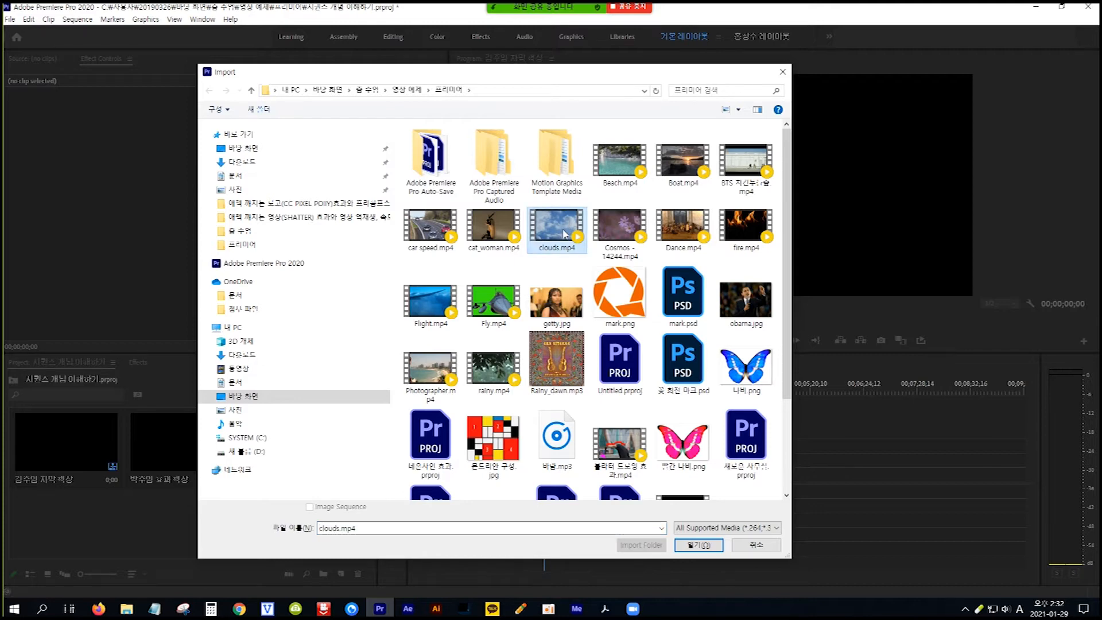
pyautogui.keyDown('ctrl'); pyautogui.click(631, 227); pyautogui.keyUp('ctrl')
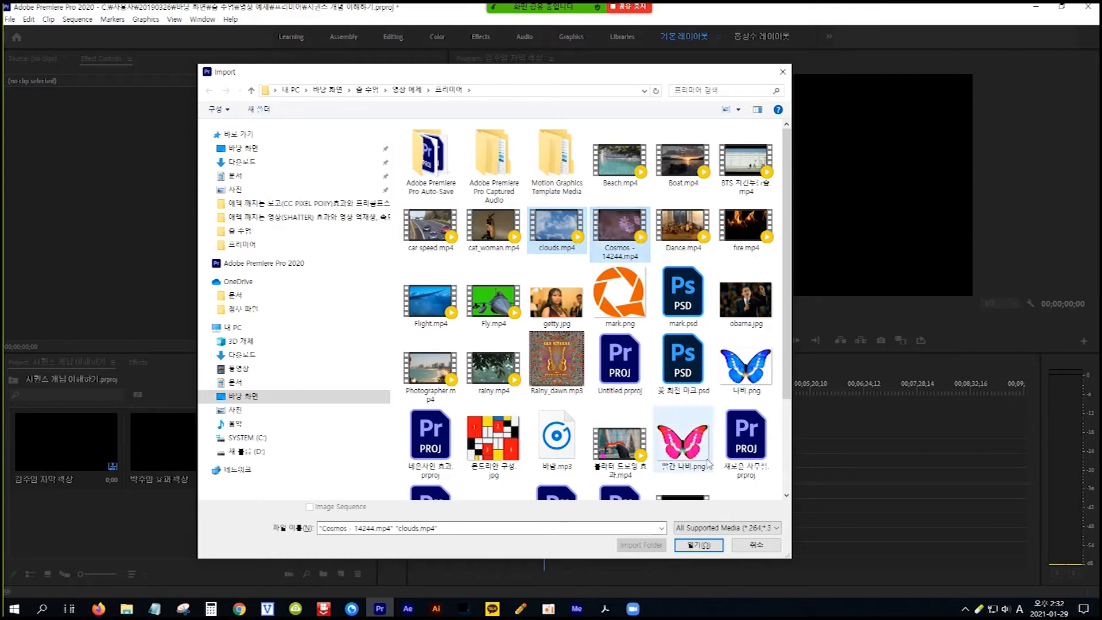
pyautogui.click(701, 550)
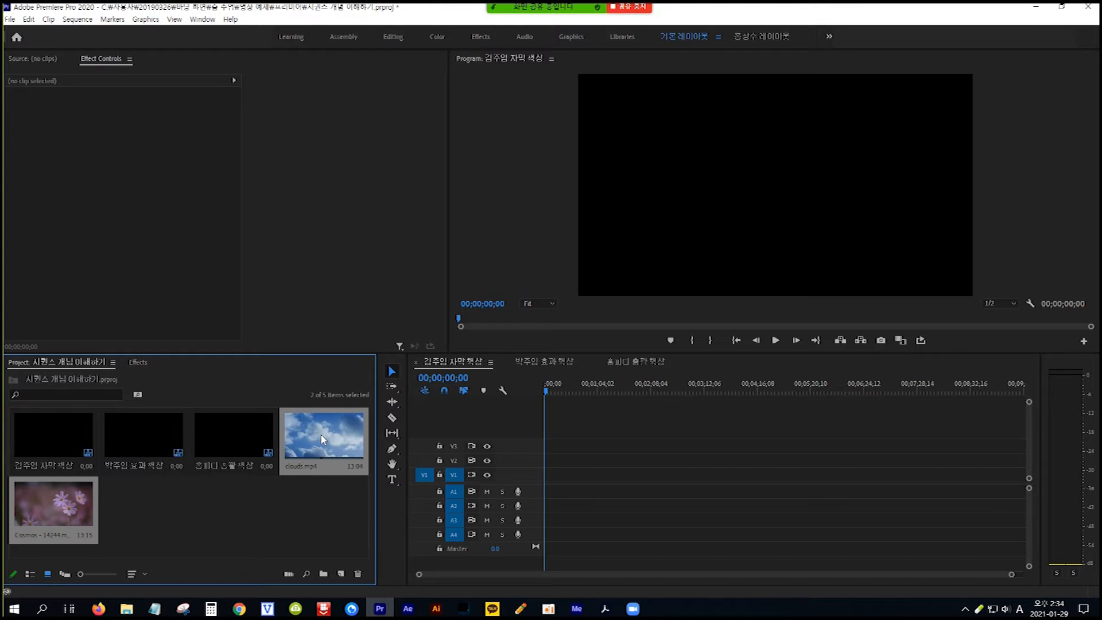
# Lay clouds.mp4 then Cosmos - 14244.mp4 back-to-back on V1 of 김주임 자막책상, running 26;19.
pyautogui.moveTo(321, 440); pyautogui.dragTo(561, 483)
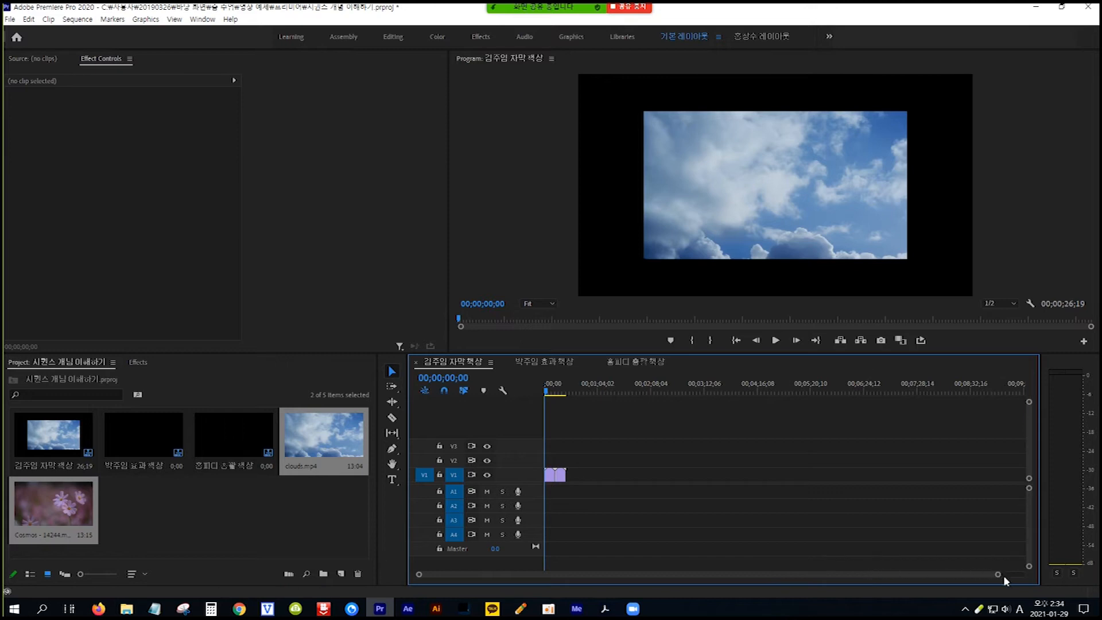
pyautogui.moveTo(998, 576); pyautogui.dragTo(807, 576)
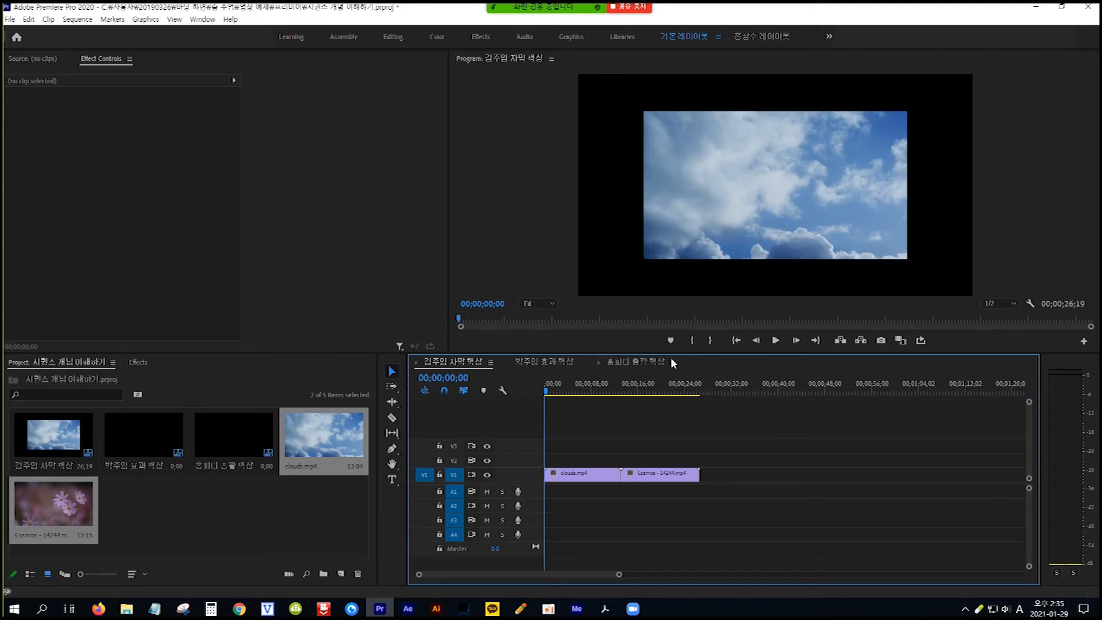
# Place the clouds and Cosmos clips on V1 of both 박주임 효과책상 and 홍피디.
pyautogui.click(533, 361)
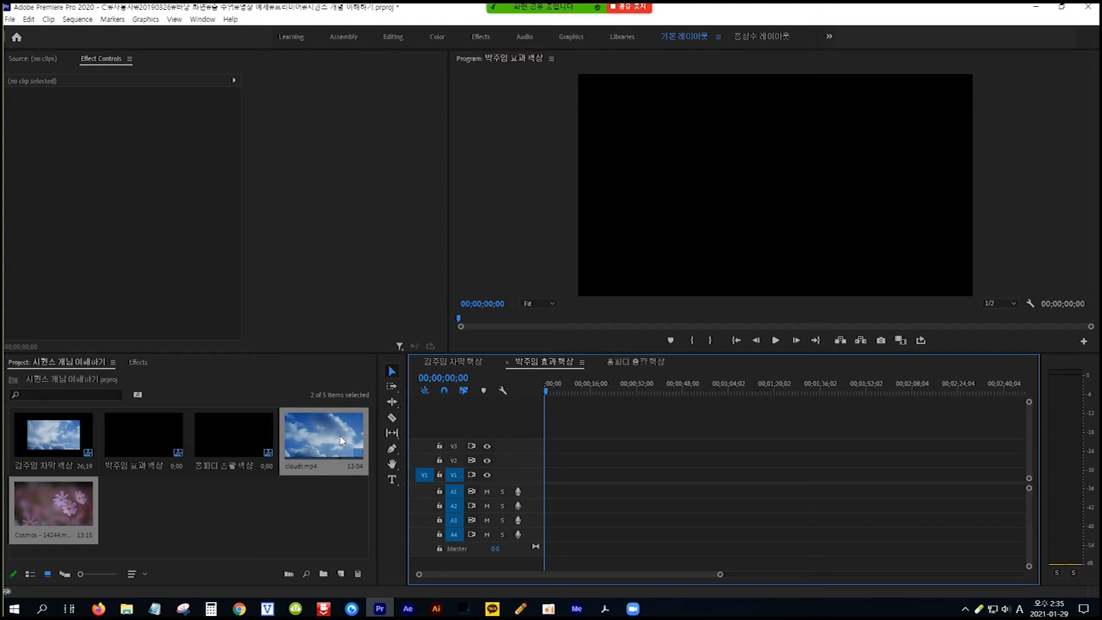
pyautogui.moveTo(342, 440); pyautogui.dragTo(542, 478)
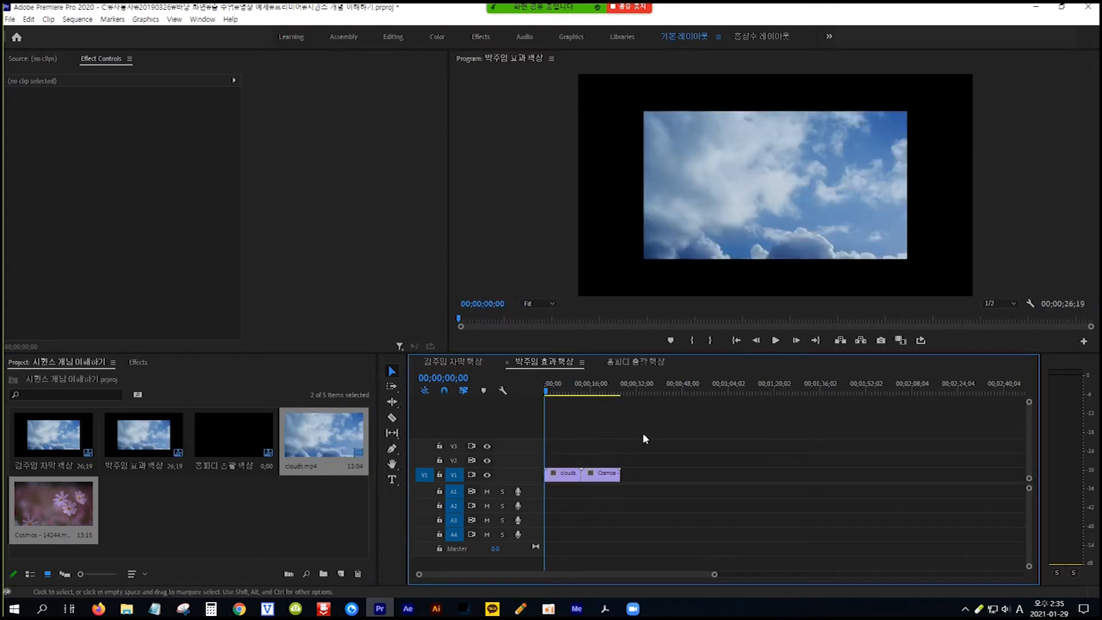
pyautogui.click(641, 360)
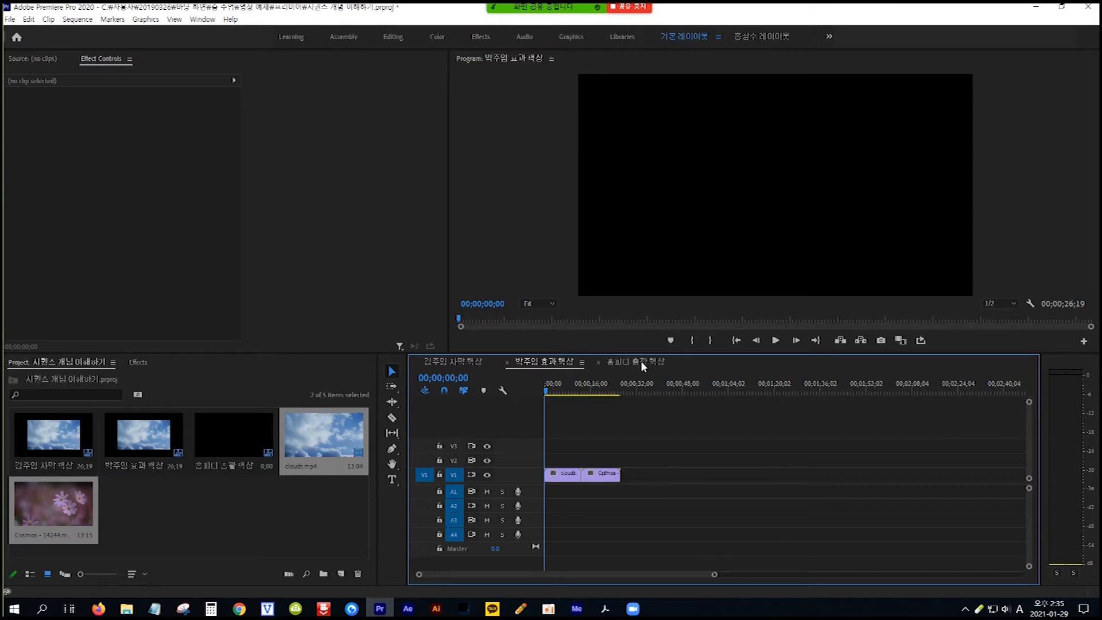
pyautogui.moveTo(320, 442); pyautogui.dragTo(545, 481)
pyautogui.moveTo(716, 576); pyautogui.dragTo(664, 577)
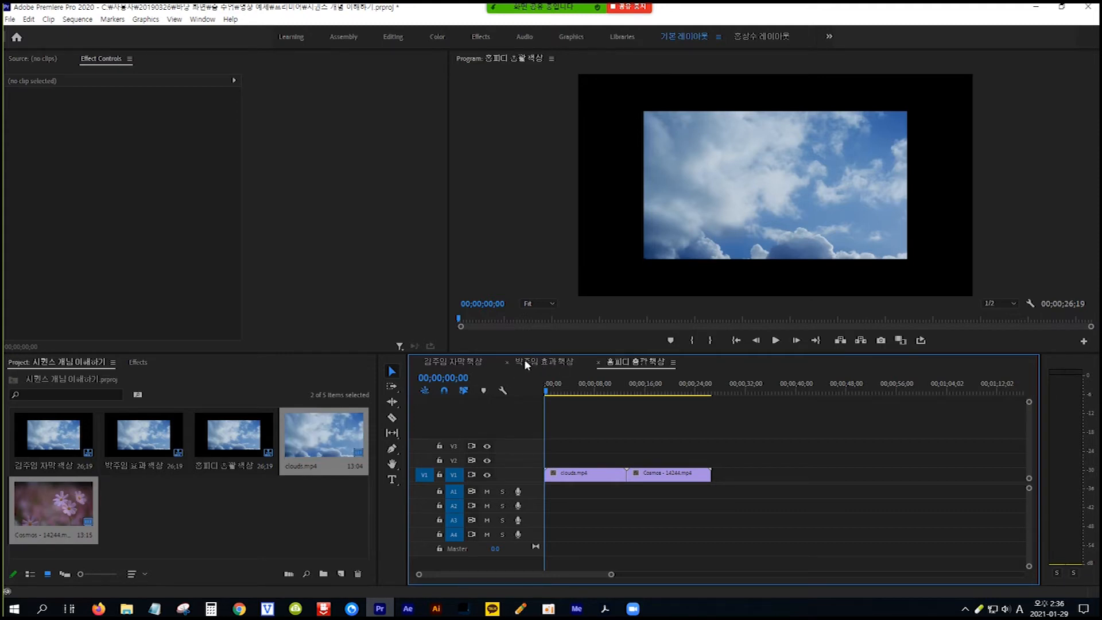
# Return to 박주임 효과책상, zoom its timeline, and select 김주임 자막책상 in the Project panel.
pyautogui.click(550, 360)
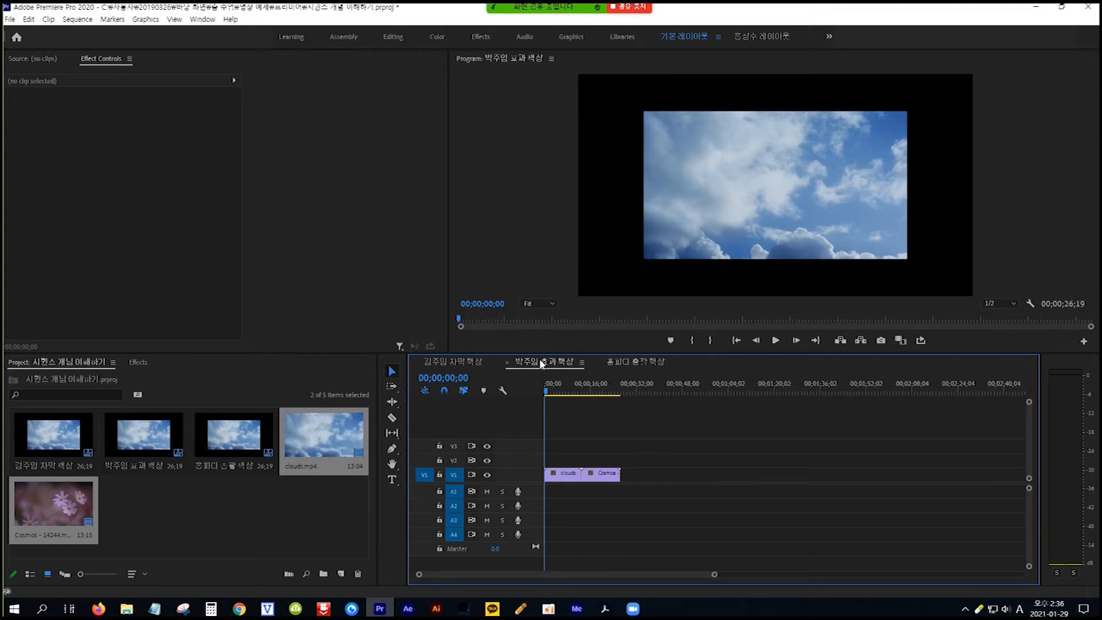
pyautogui.moveTo(714, 576); pyautogui.dragTo(666, 581)
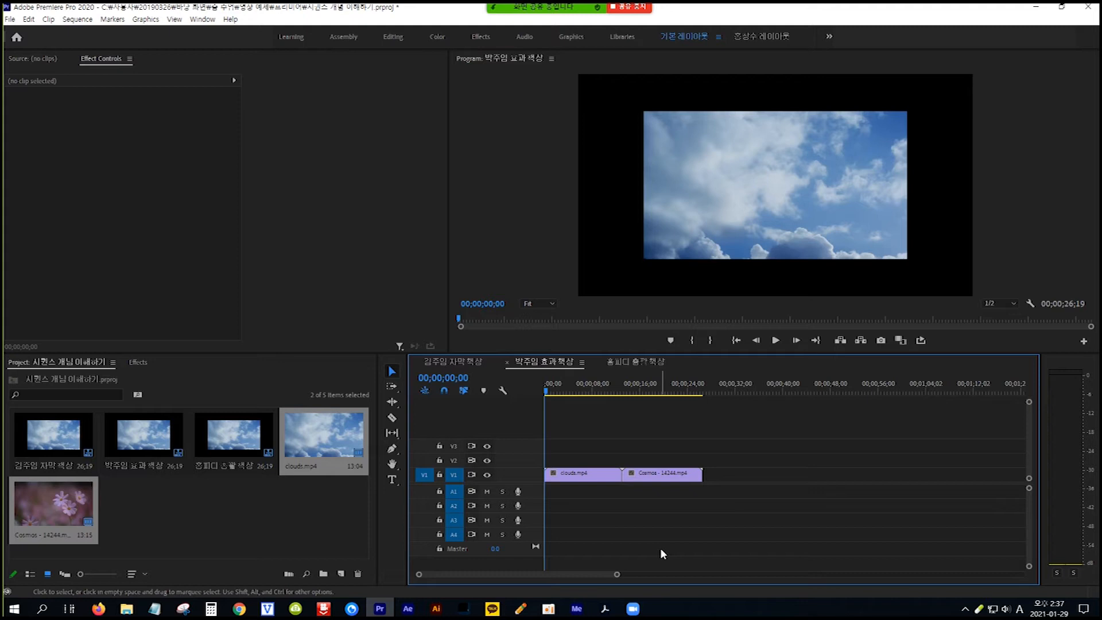
pyautogui.click(43, 437)
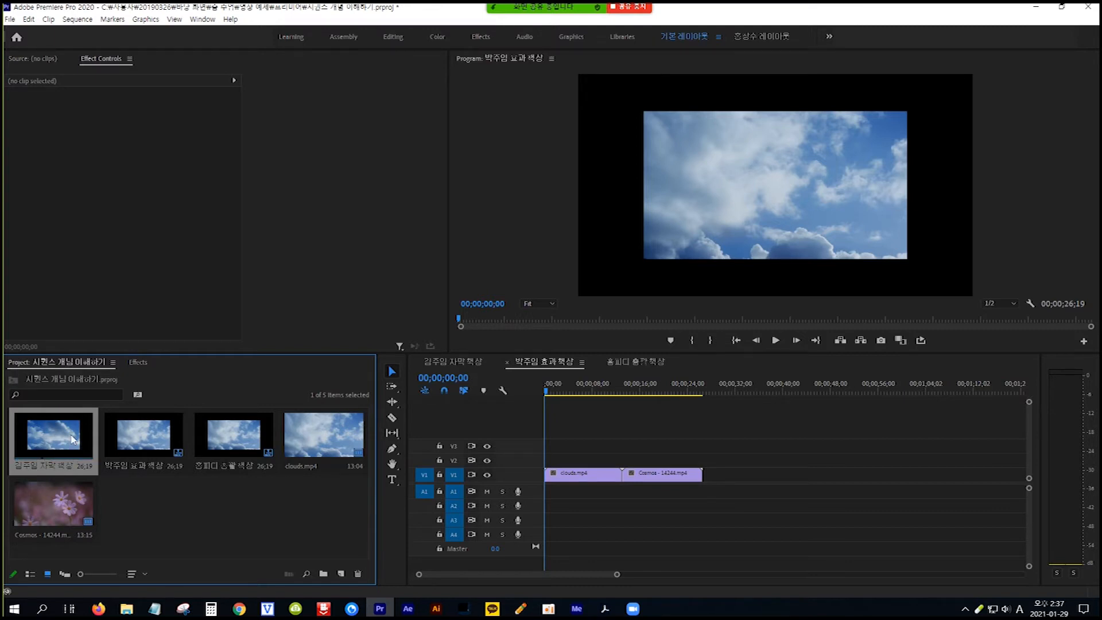
# Nest 김주임 자막책상 after Cosmos in 박주임 효과책상, extending it to 53;08, then view 홍피디.
pyautogui.moveTo(73, 440); pyautogui.dragTo(714, 480)
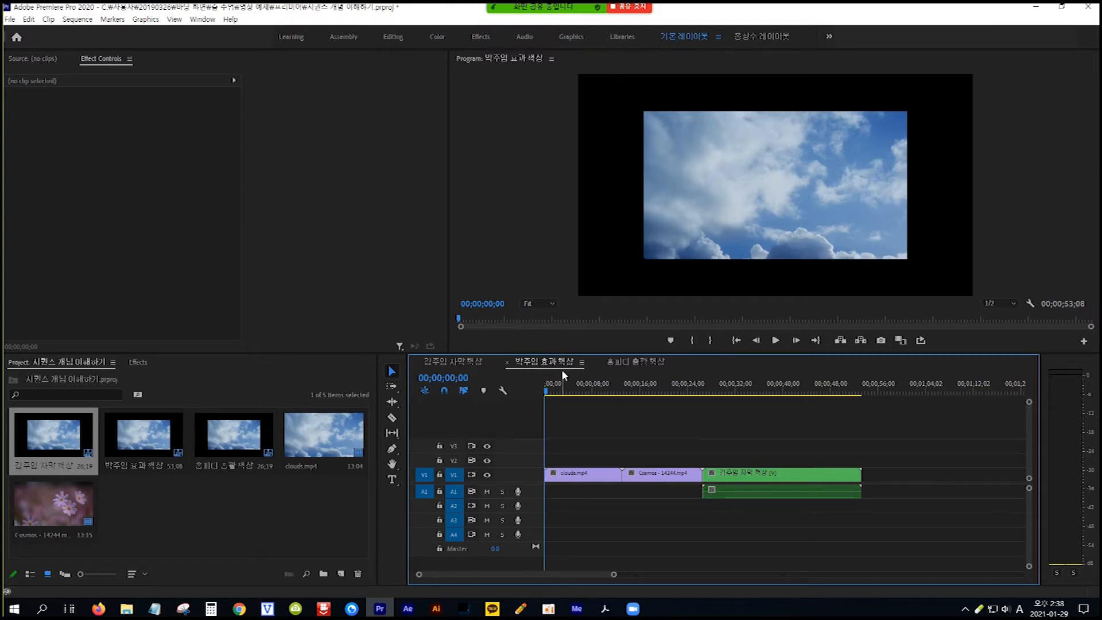
pyautogui.click(646, 365)
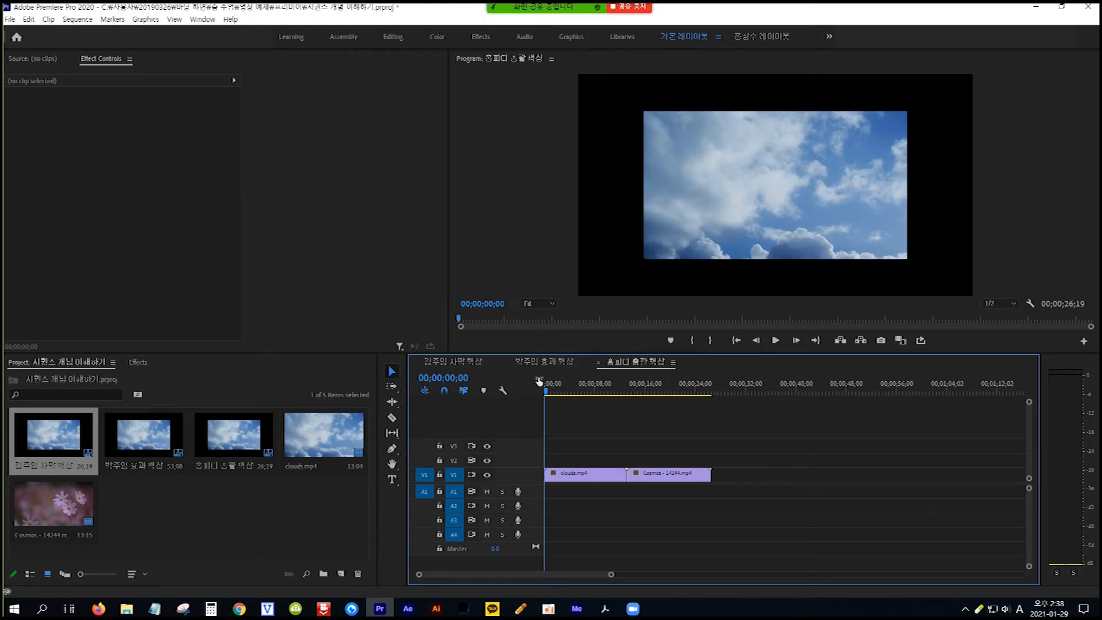
# Nest 박주임 효과책상 after Cosmos in 홍피디 (now 1;19;29), then return to 김주임 자막책상.
pyautogui.click(147, 441)
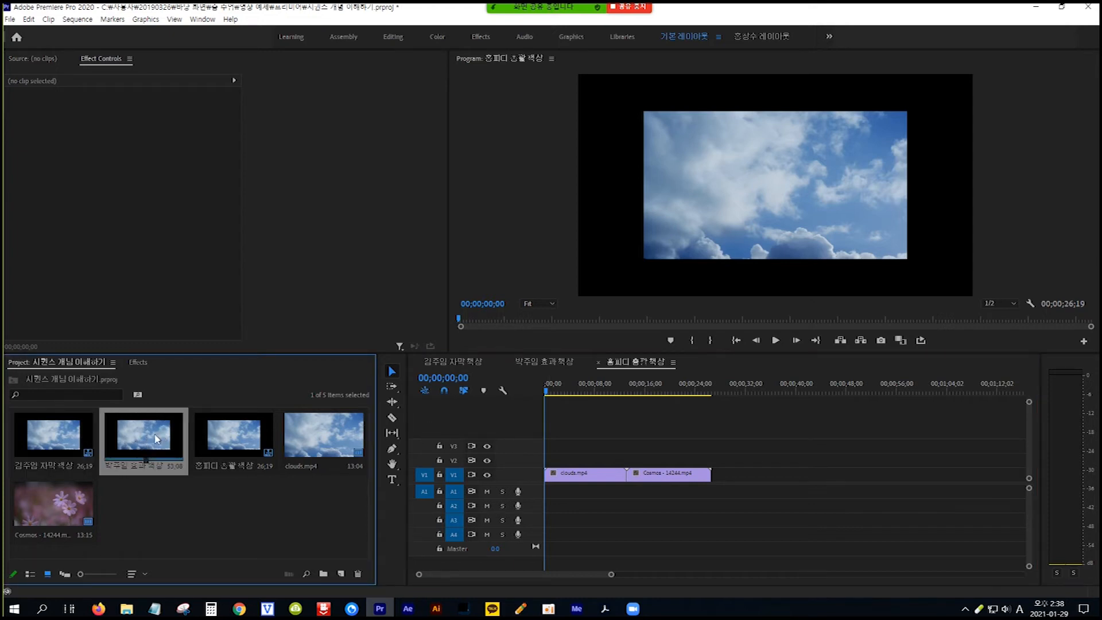
pyautogui.moveTo(156, 439); pyautogui.dragTo(717, 480)
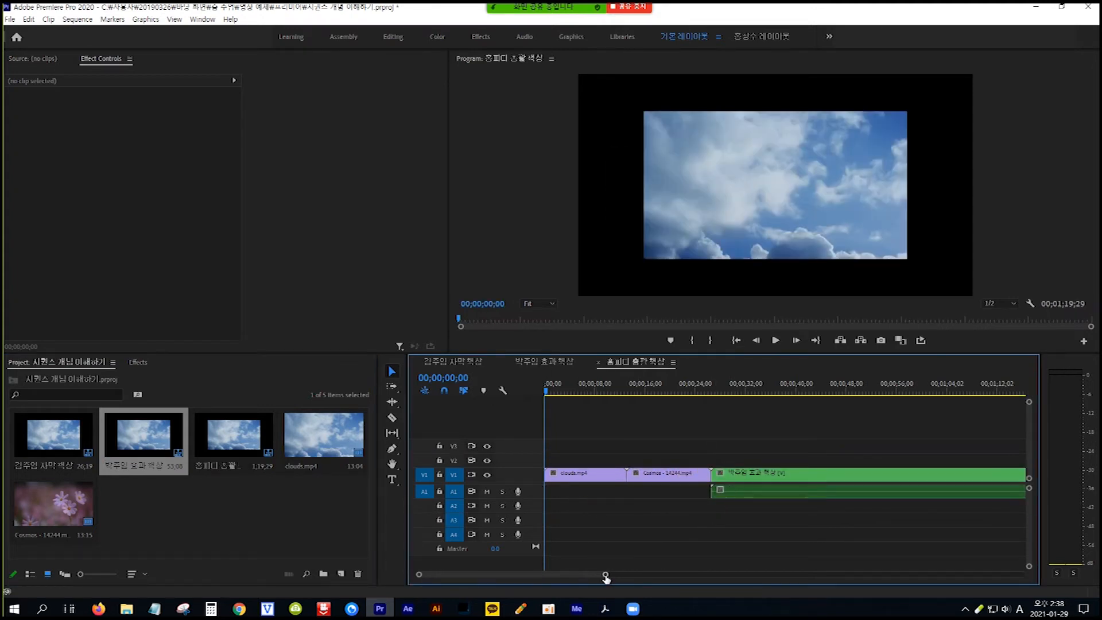
pyautogui.moveTo(610, 575); pyautogui.dragTo(620, 576)
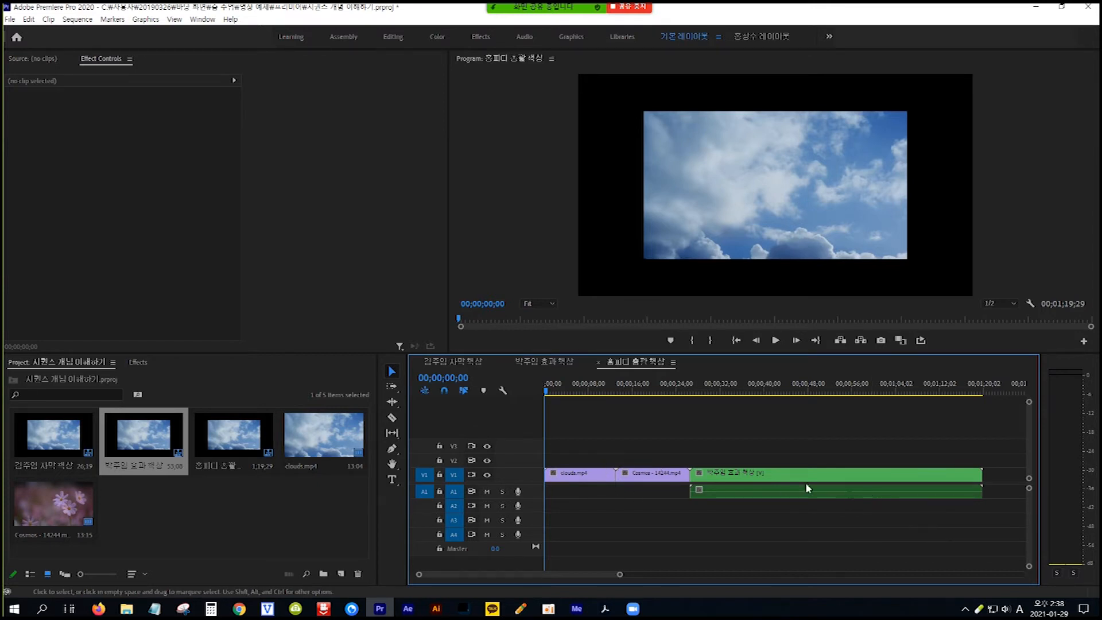
pyautogui.click(456, 362)
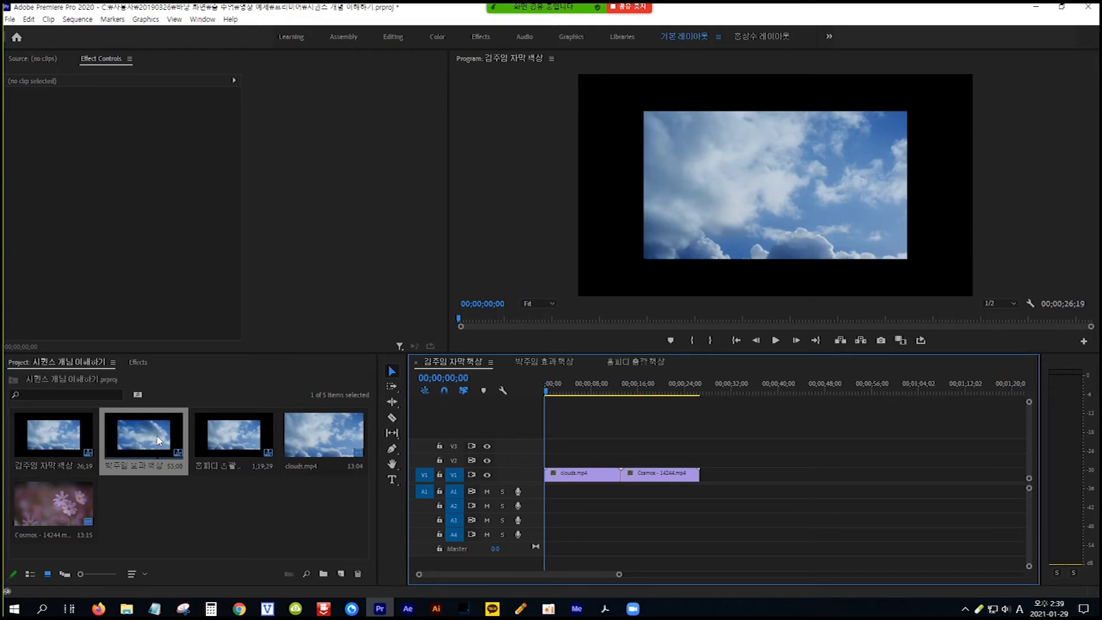
# Attempt to nest 박주임 효과책상 into 김주임 자막책상, then go back to the 홍피디 sequence.
pyautogui.moveTo(160, 440); pyautogui.dragTo(714, 475)
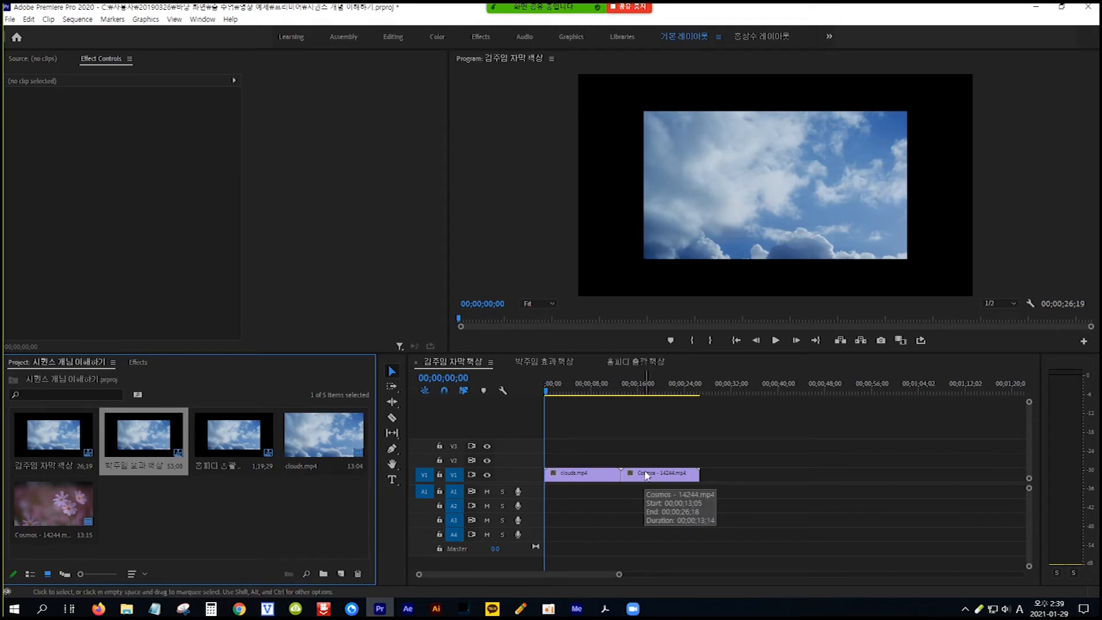
pyautogui.click(641, 361)
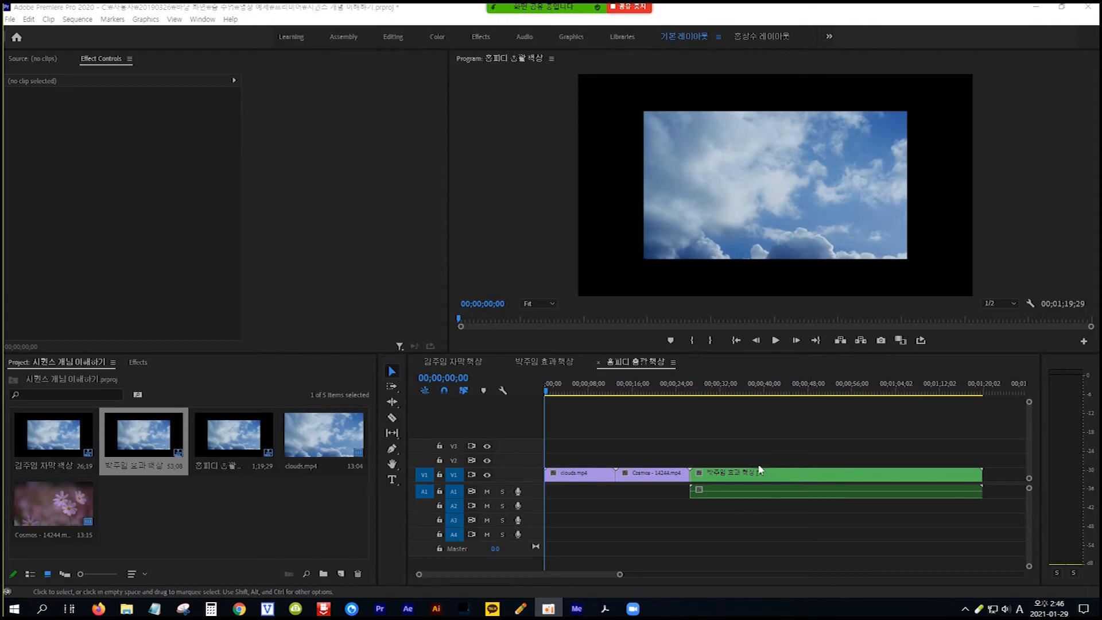
pyautogui.doubleClick(836, 477)
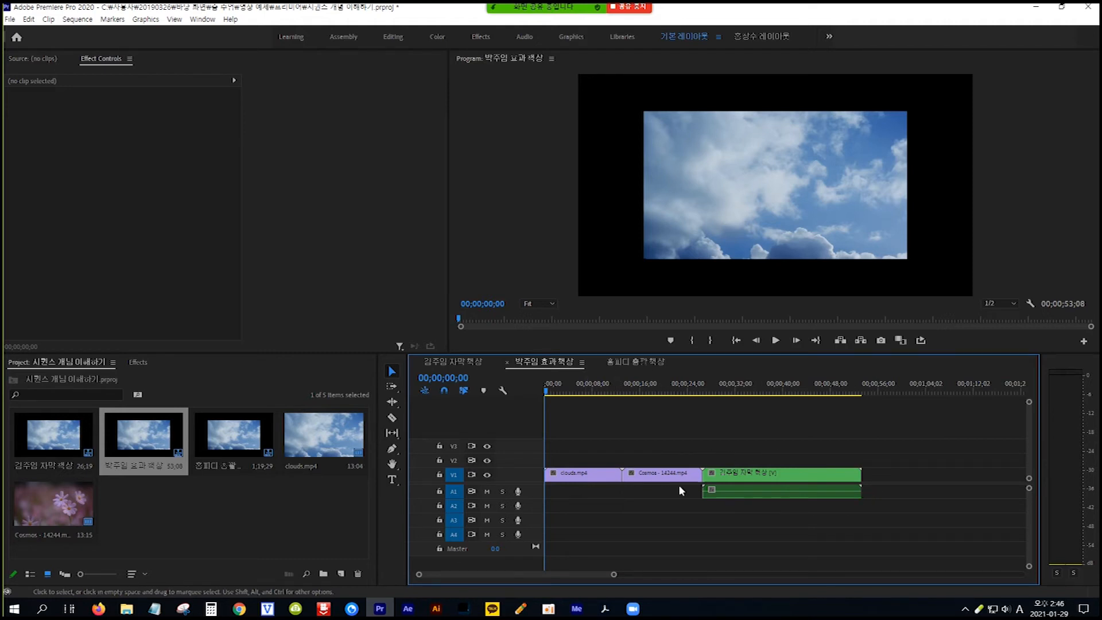
pyautogui.click(769, 476)
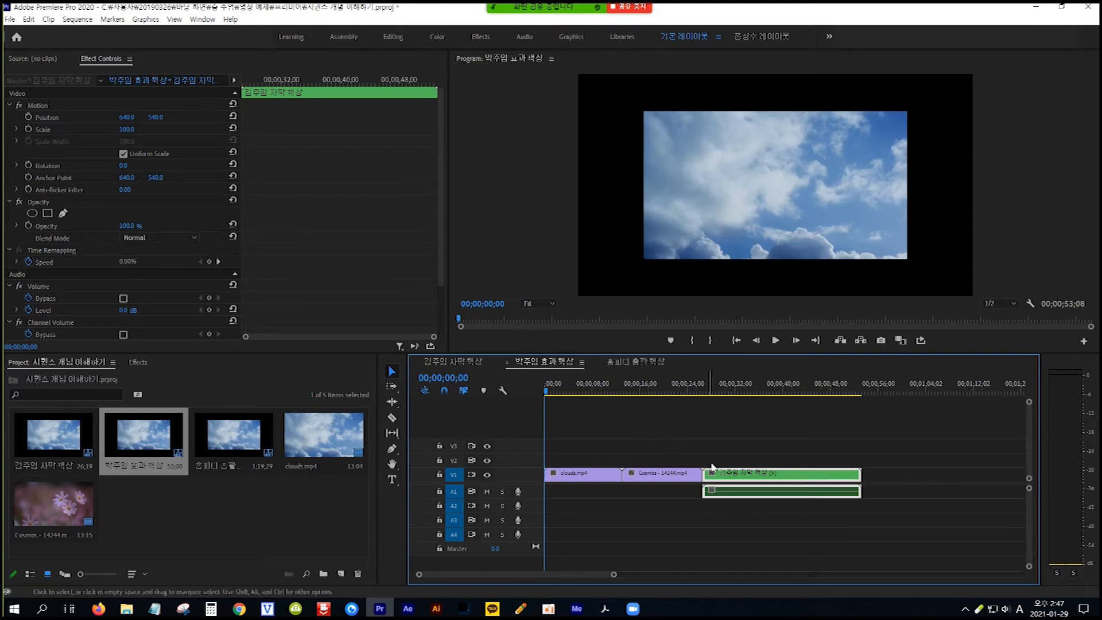
pyautogui.doubleClick(780, 478)
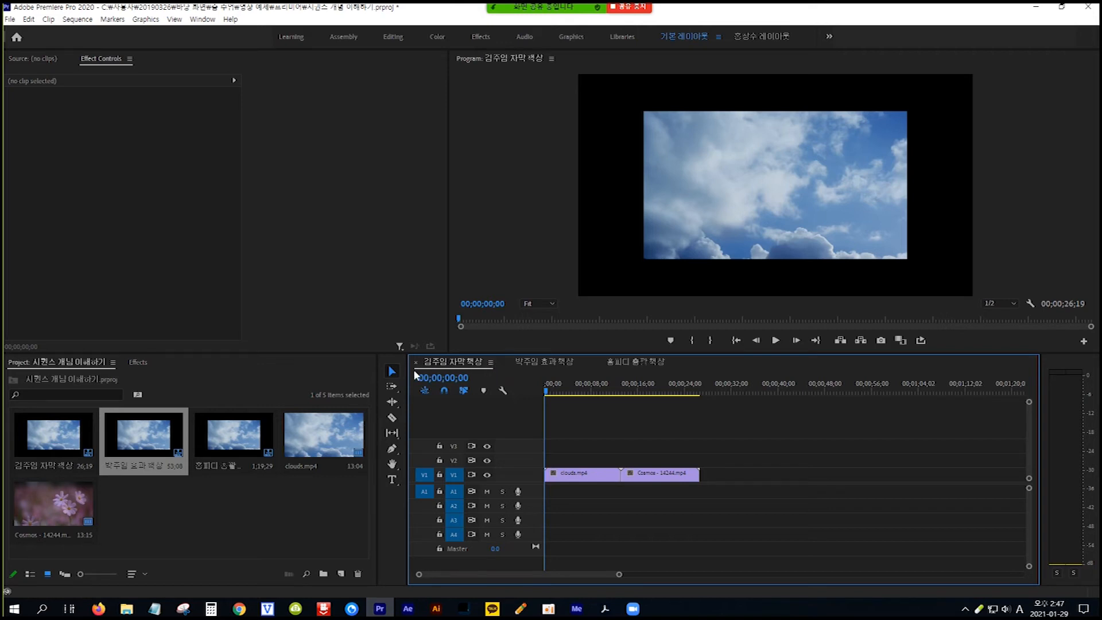
pyautogui.click(645, 361)
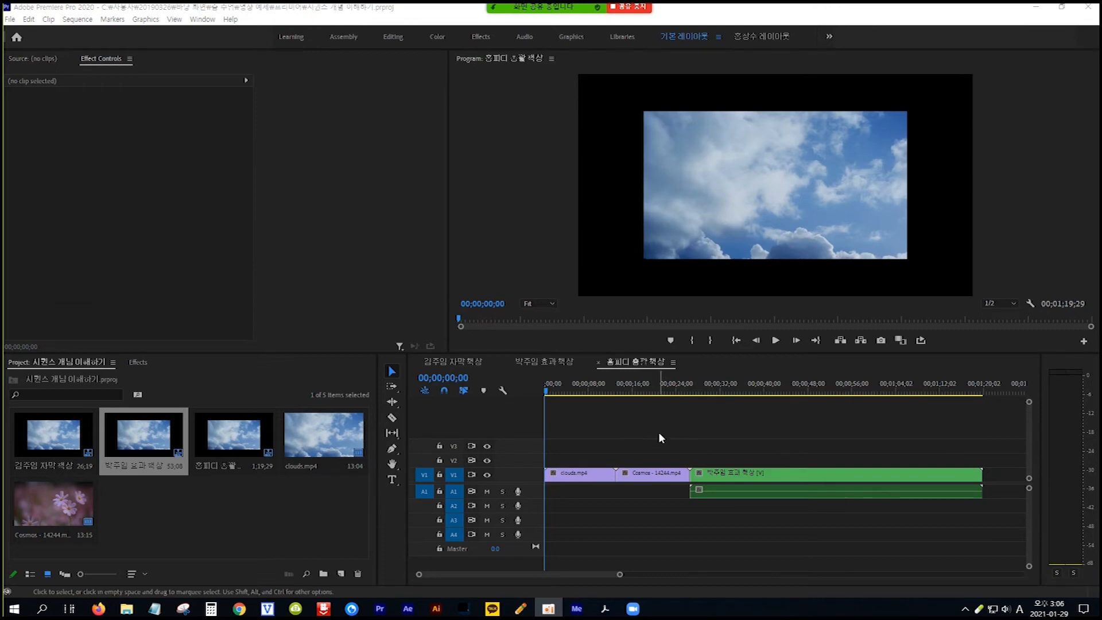
# Scale the clouds clip to 53.5 and move it left to position 370.2, 542.8.
pyautogui.click(597, 481)
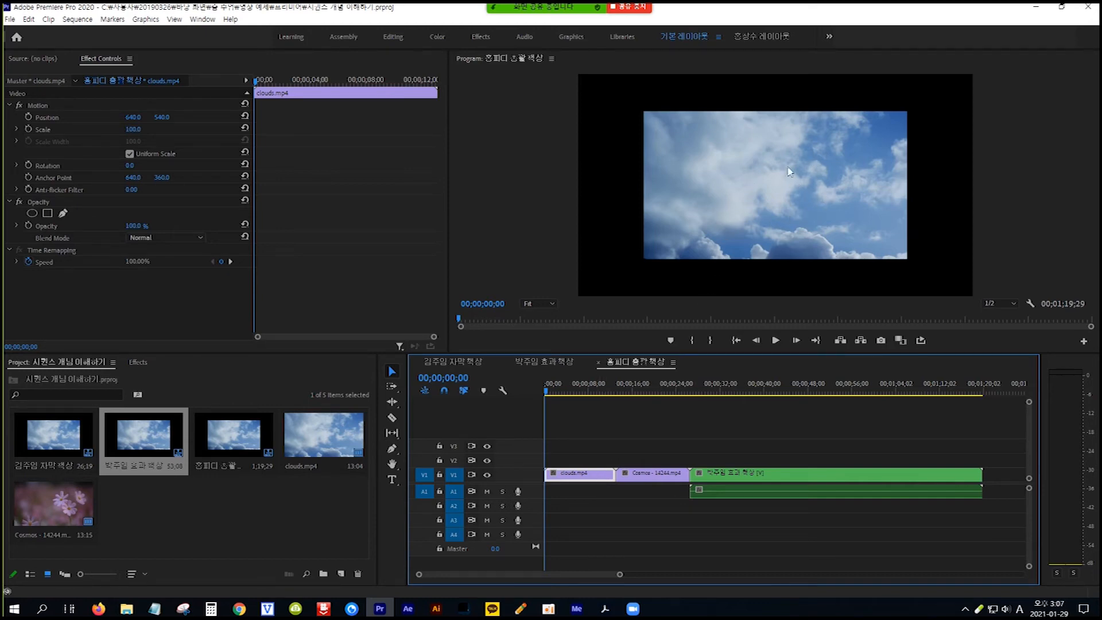
pyautogui.click(778, 197)
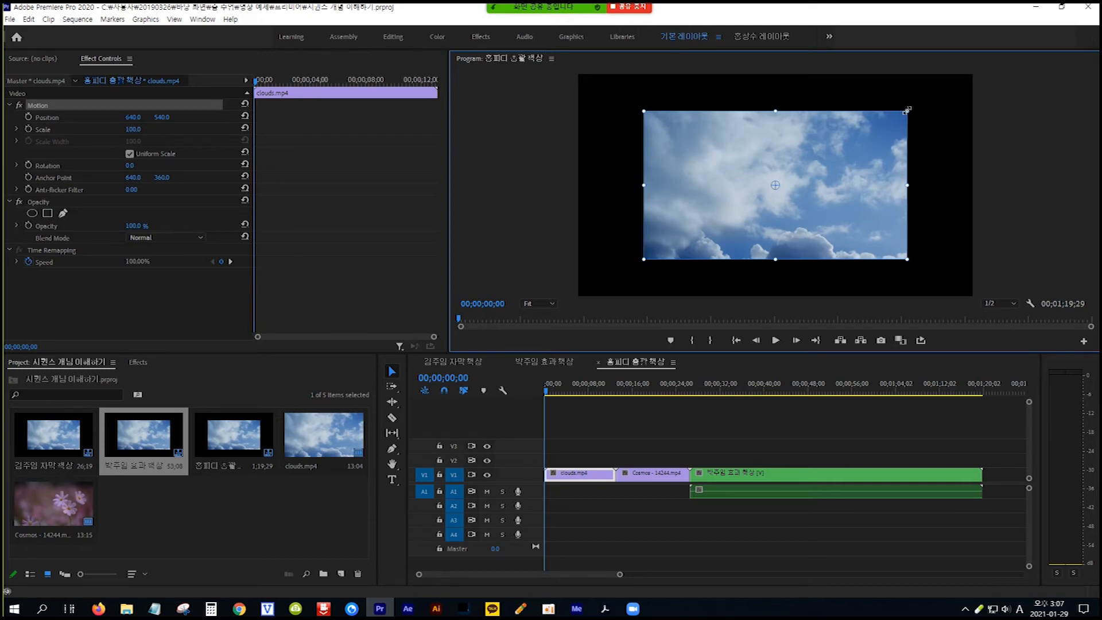
pyautogui.moveTo(908, 109); pyautogui.dragTo(856, 144)
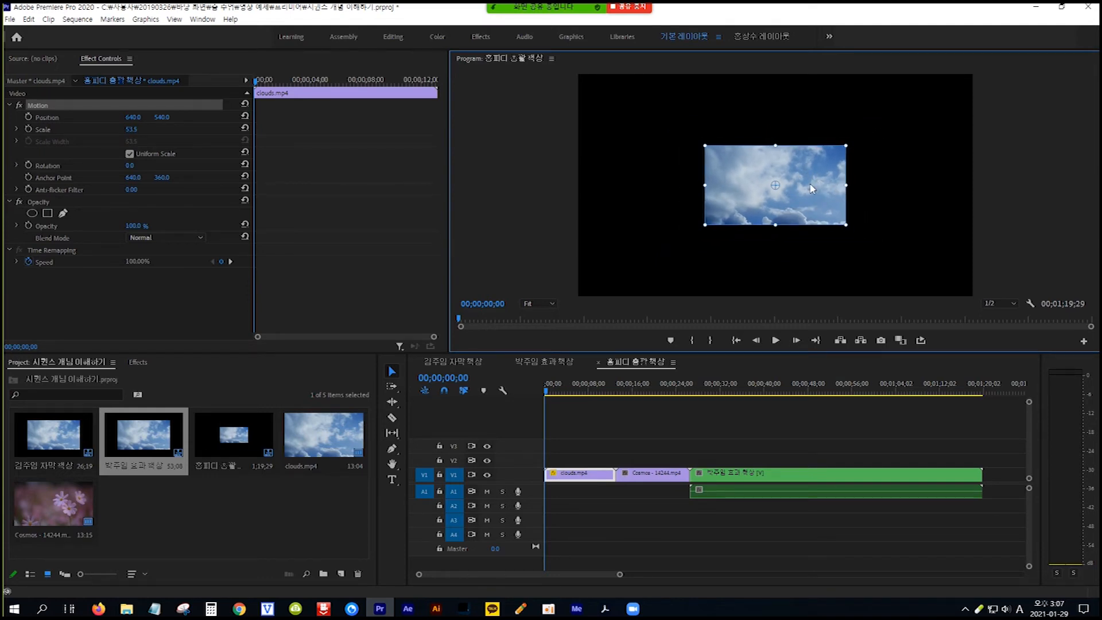
pyautogui.moveTo(814, 191); pyautogui.dragTo(731, 194)
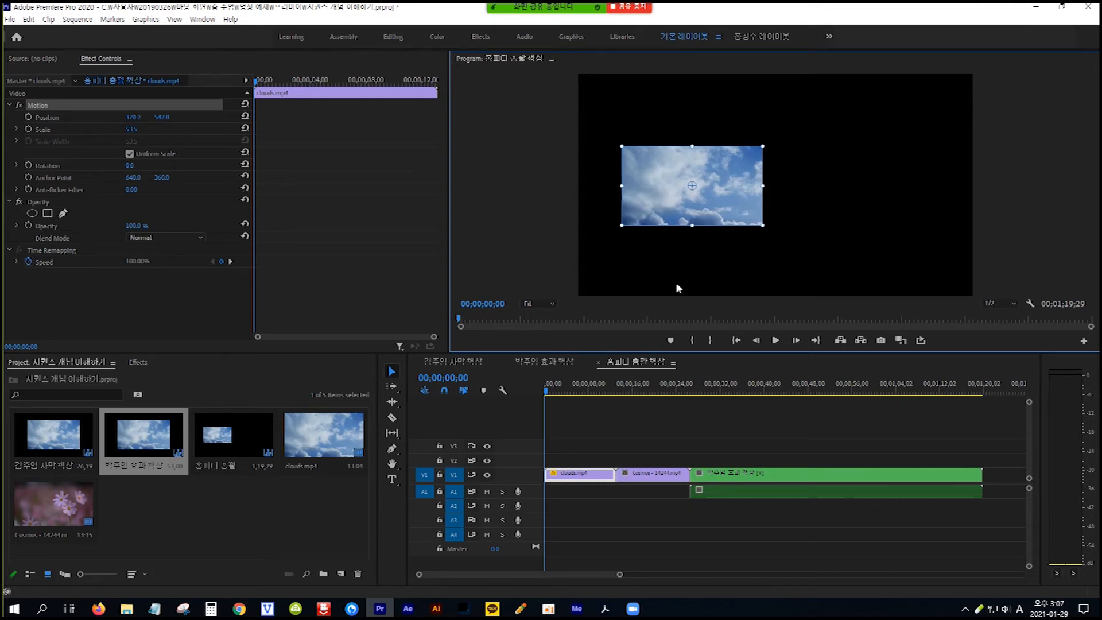
pyautogui.click(547, 394)
pyautogui.moveTo(547, 394); pyautogui.dragTo(648, 405)
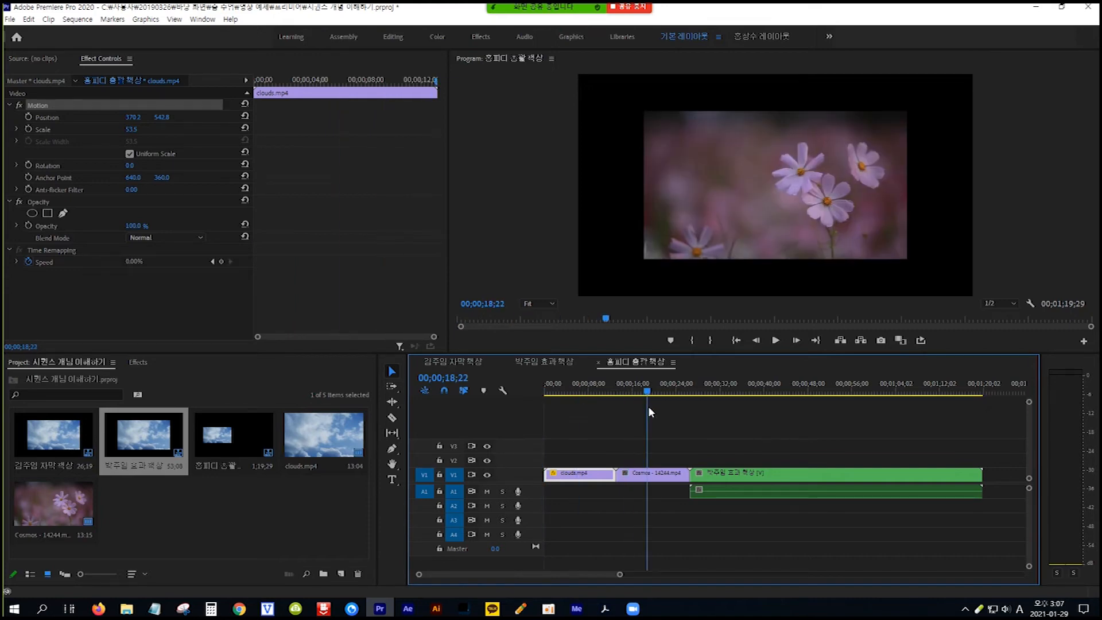
# Scale the Cosmos clip down to 56.6, keeping it centred at 640, 540.
pyautogui.click(653, 472)
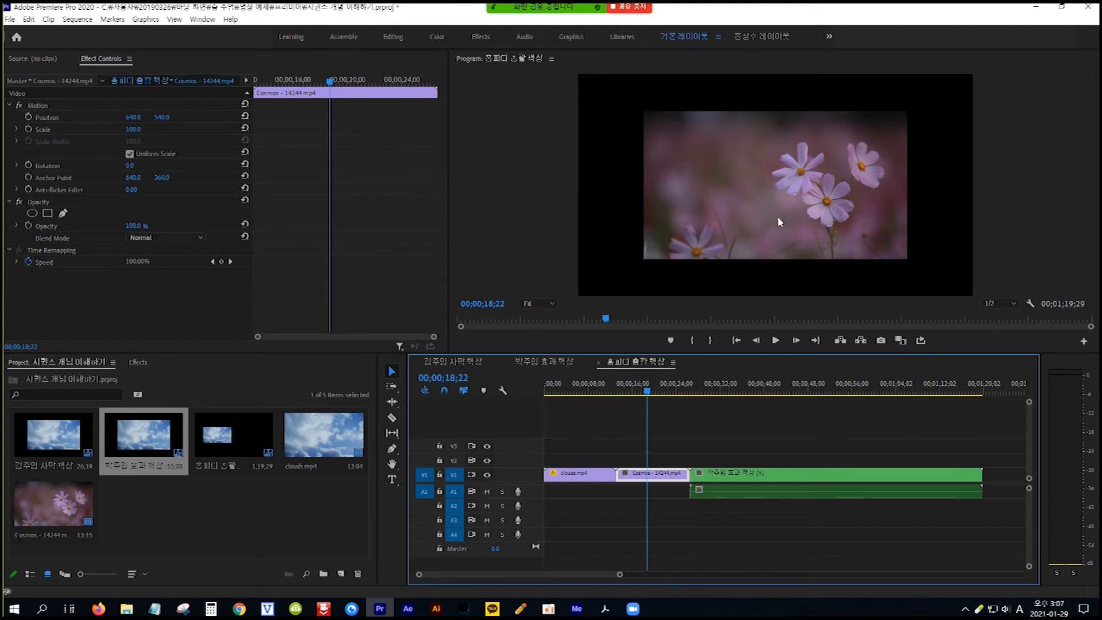
pyautogui.doubleClick(763, 186)
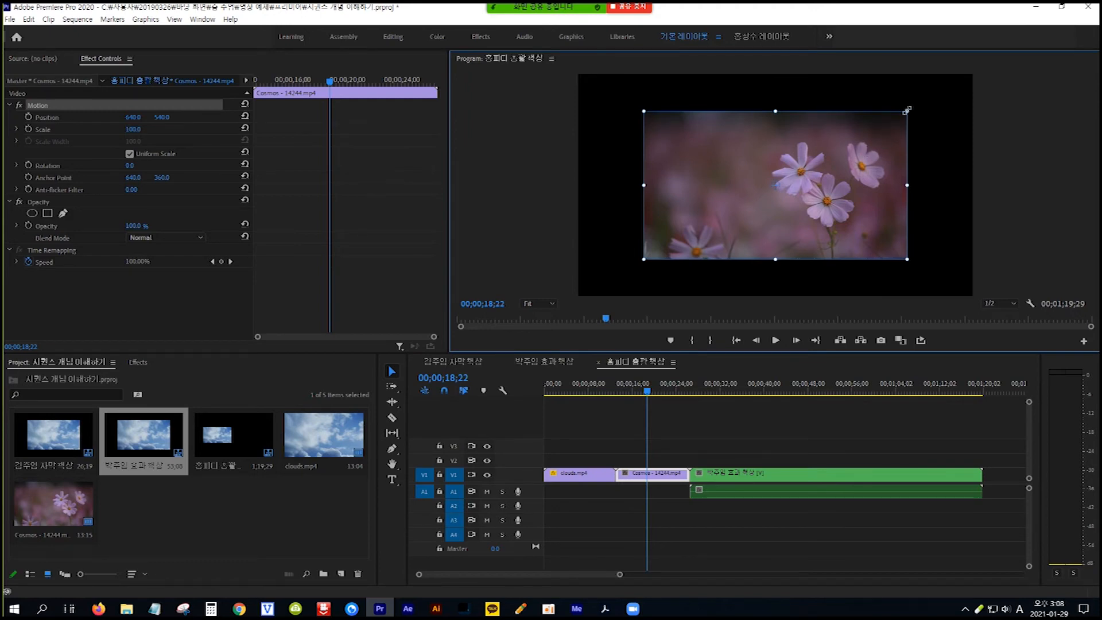
pyautogui.moveTo(906, 110); pyautogui.dragTo(861, 142)
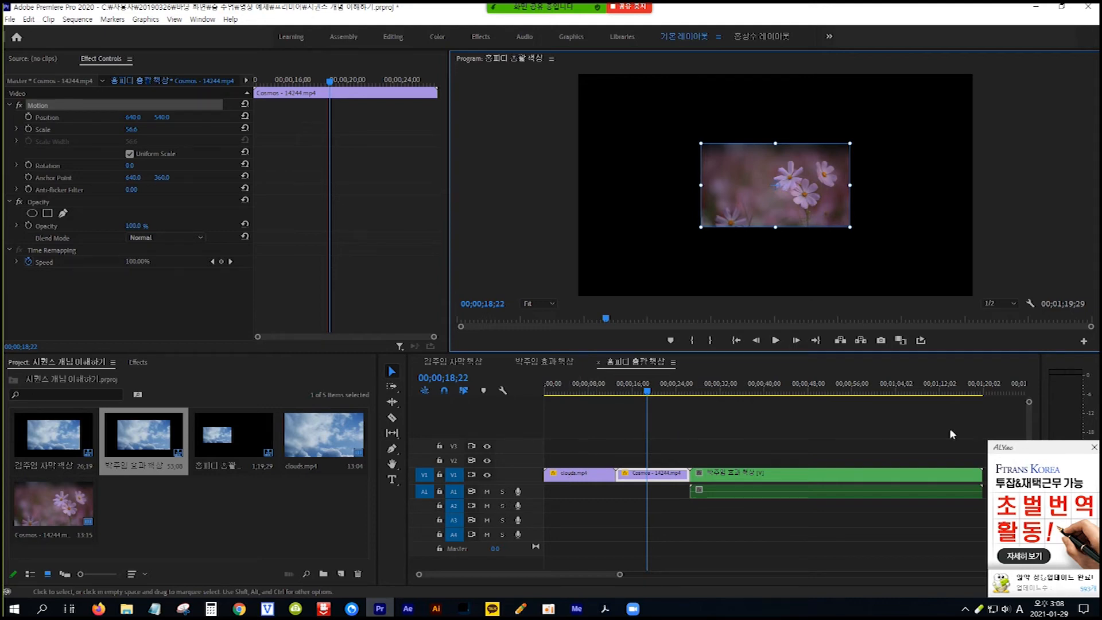
pyautogui.click(1094, 448)
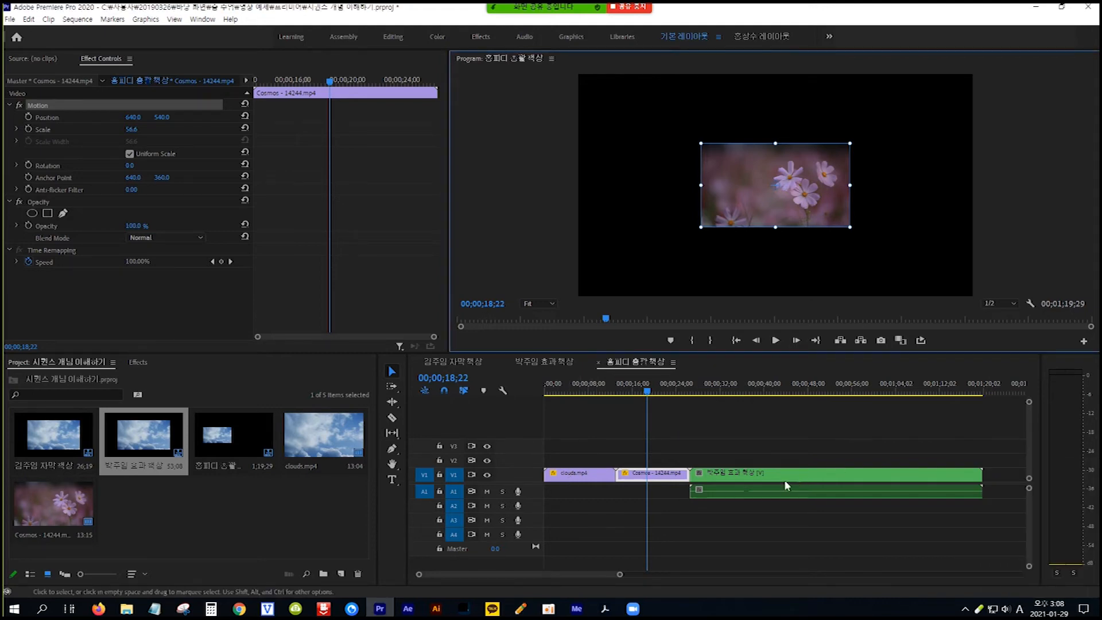
# Move Cosmos onto V2 above clouds.mp4 and ripple-delete the leftover V1 gap.
pyautogui.moveTo(666, 469); pyautogui.dragTo(586, 461)
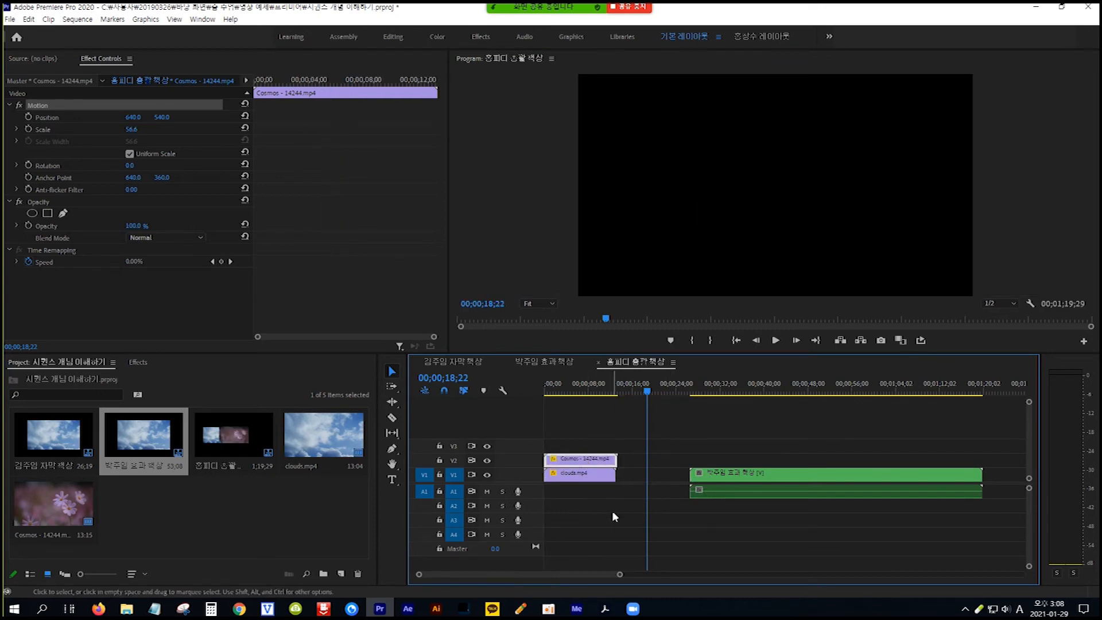
pyautogui.rightClick(659, 474)
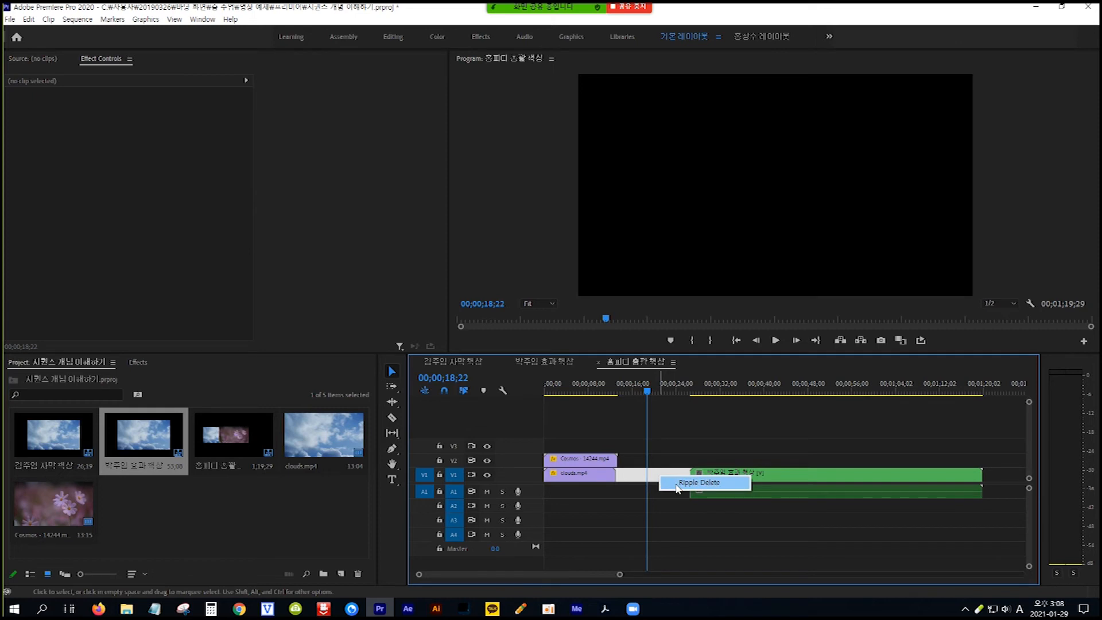
pyautogui.click(678, 483)
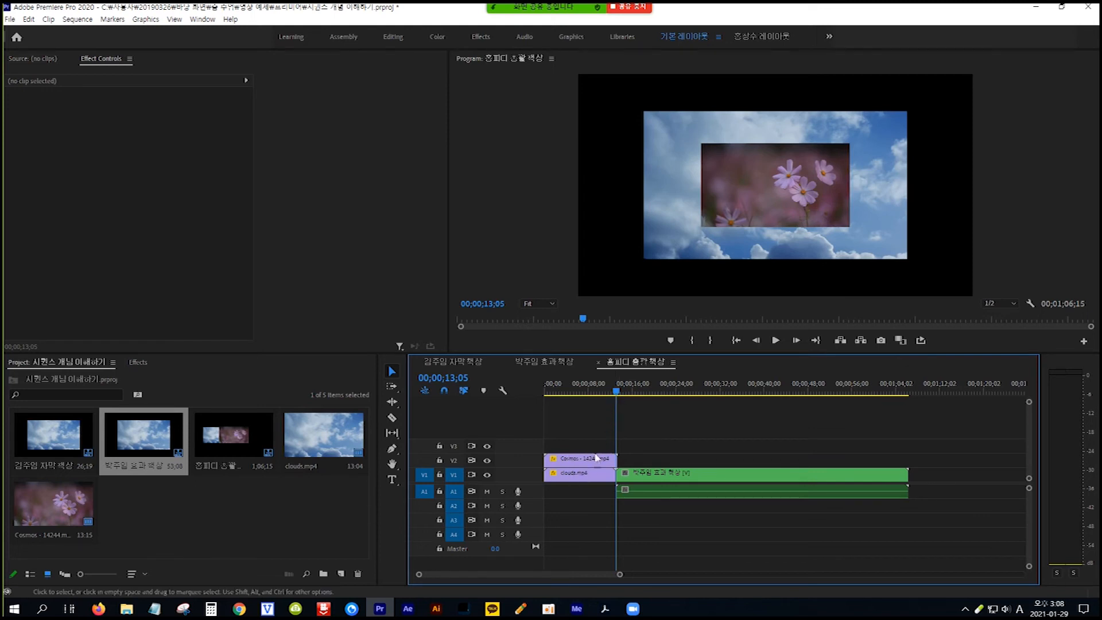
pyautogui.moveTo(616, 393); pyautogui.dragTo(584, 396)
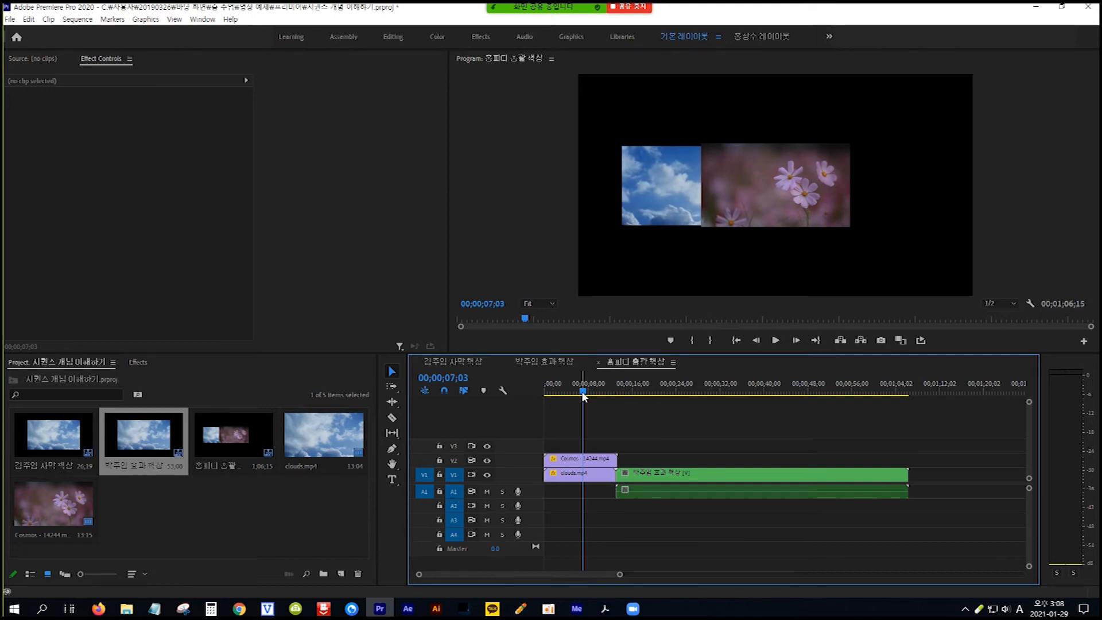
pyautogui.click(599, 464)
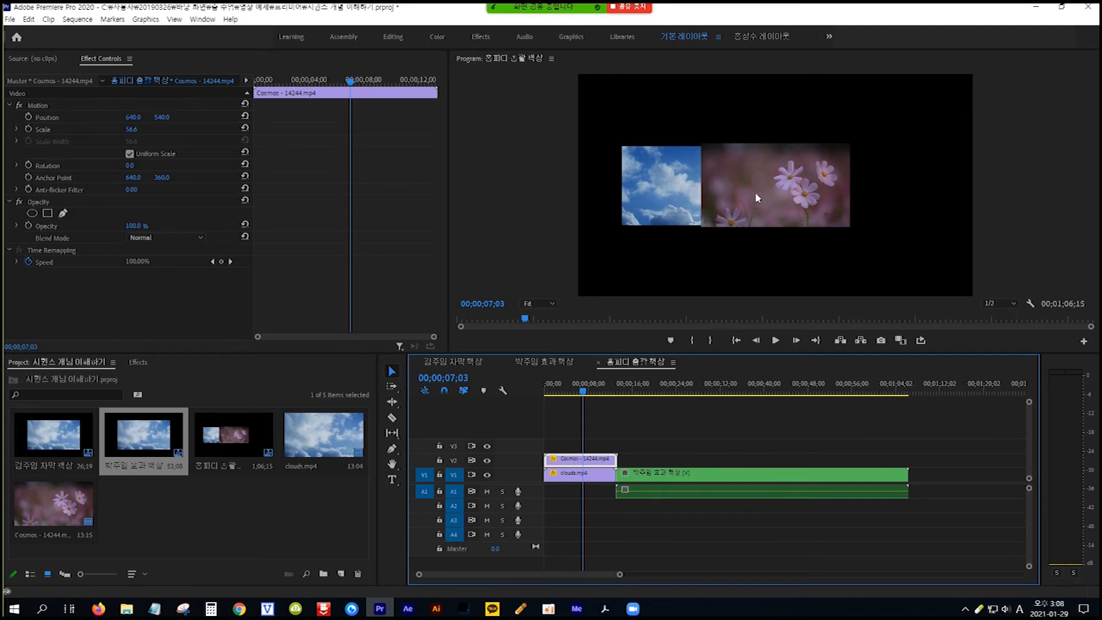
# Resize Cosmos to 53.5 scale and shift it right to 889.3, 540 beside clouds.
pyautogui.click(777, 199)
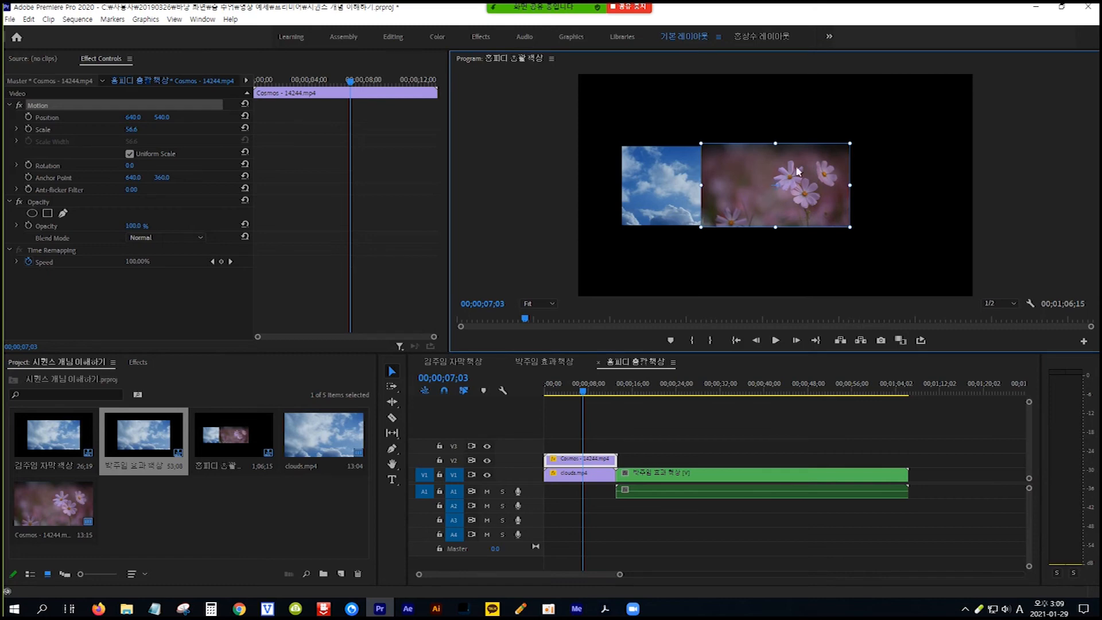
pyautogui.moveTo(754, 207); pyautogui.dragTo(833, 211)
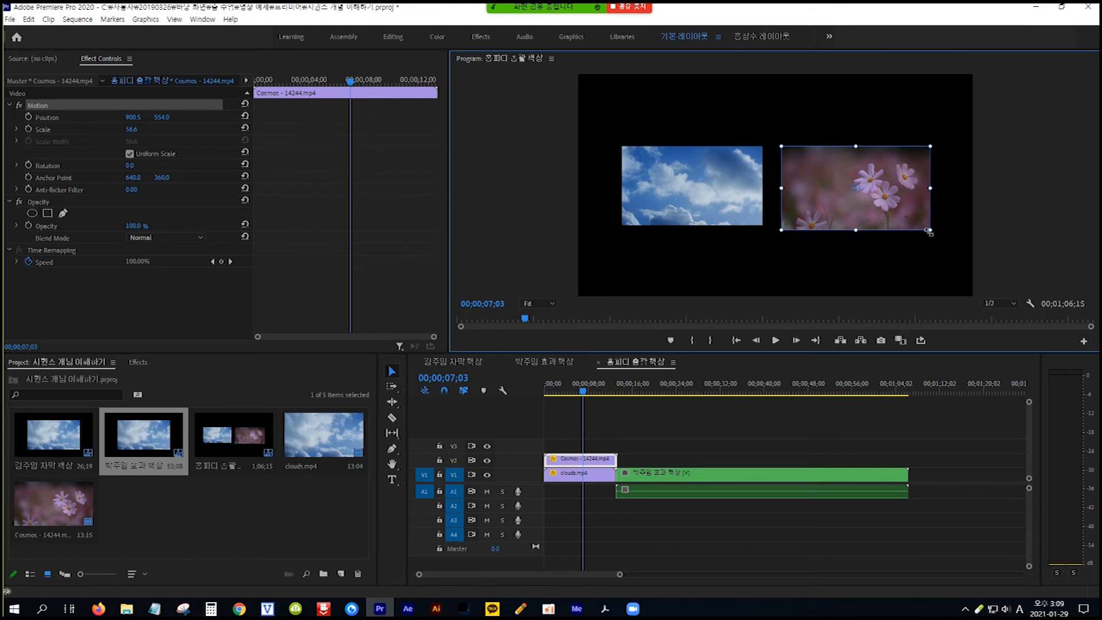
pyautogui.moveTo(930, 231); pyautogui.dragTo(925, 229)
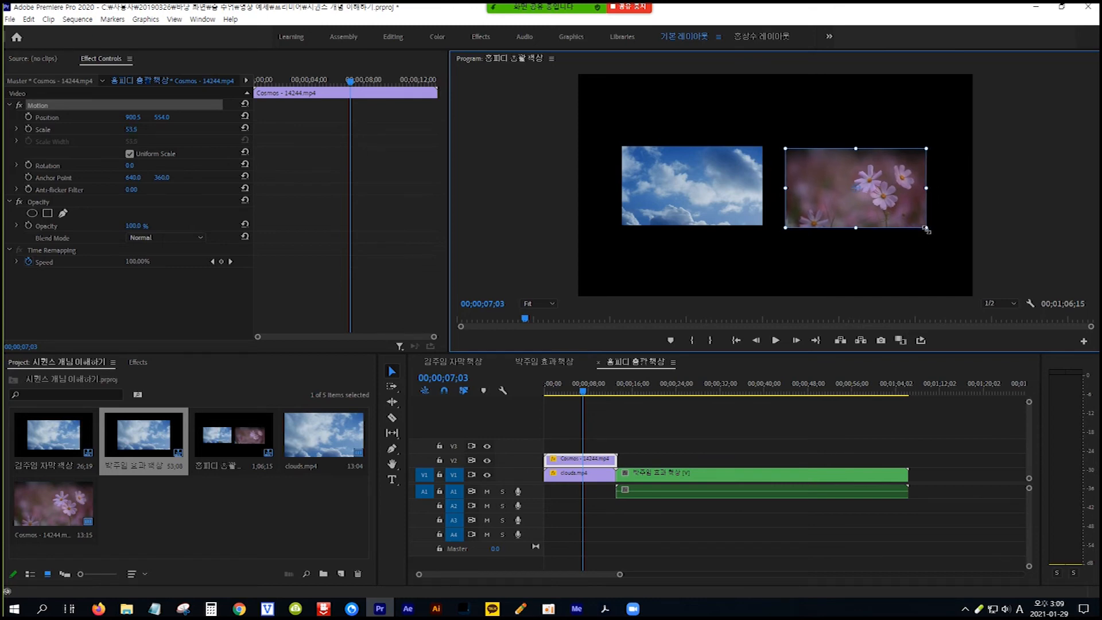
pyautogui.moveTo(869, 204); pyautogui.dragTo(866, 201)
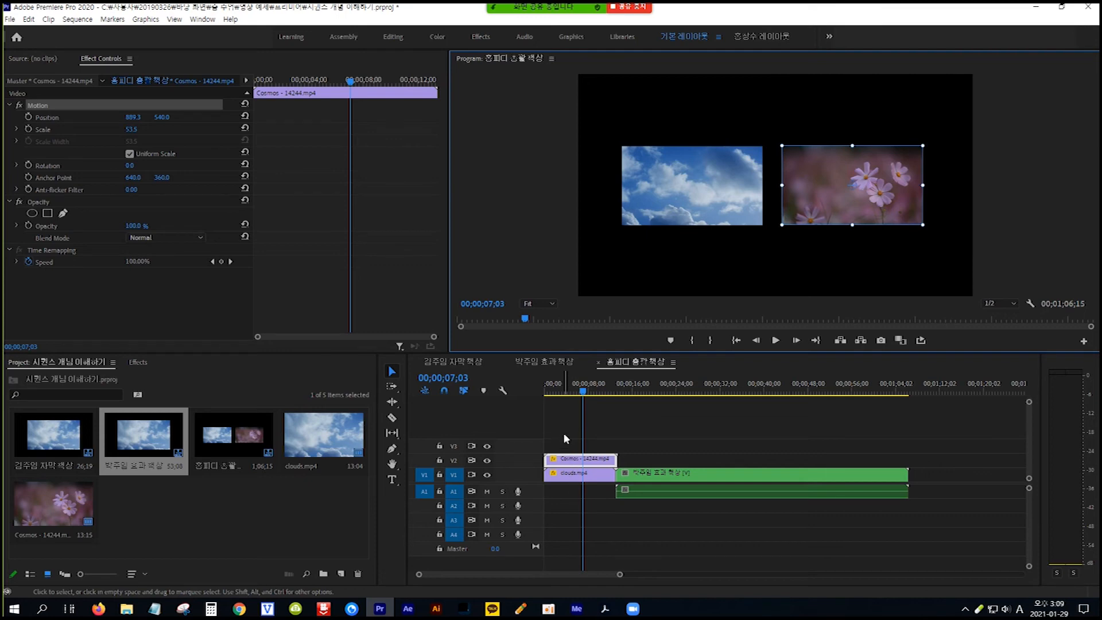
pyautogui.moveTo(566, 426); pyautogui.dragTo(597, 510)
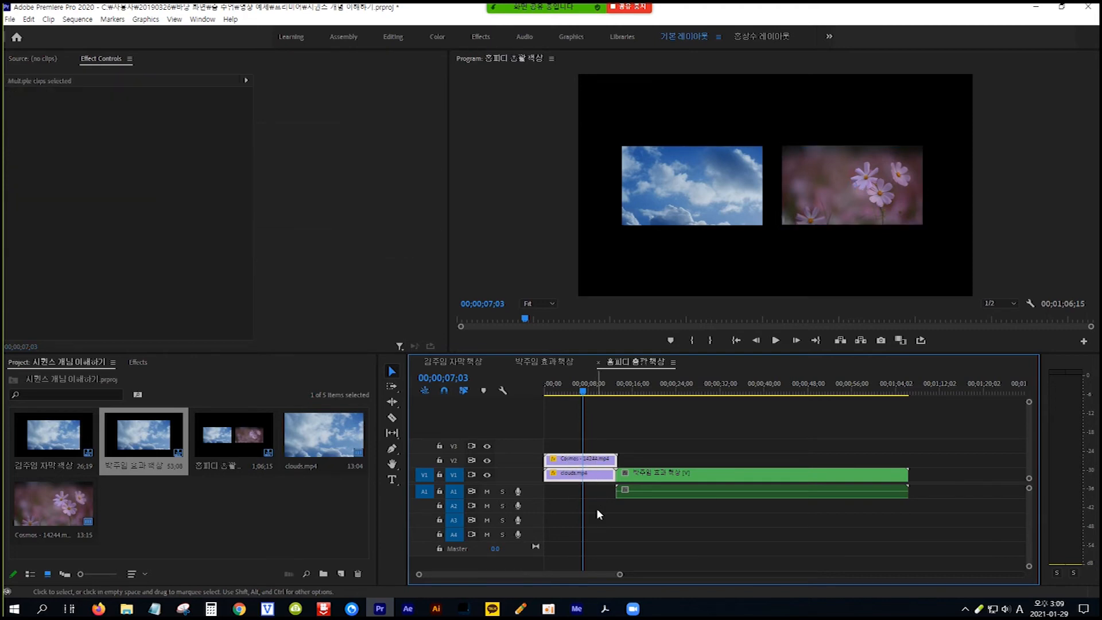
# Nest the selected clouds and Cosmos clips into a new sequence named '홍피디 보조 책상'.
pyautogui.rightClick(571, 477)
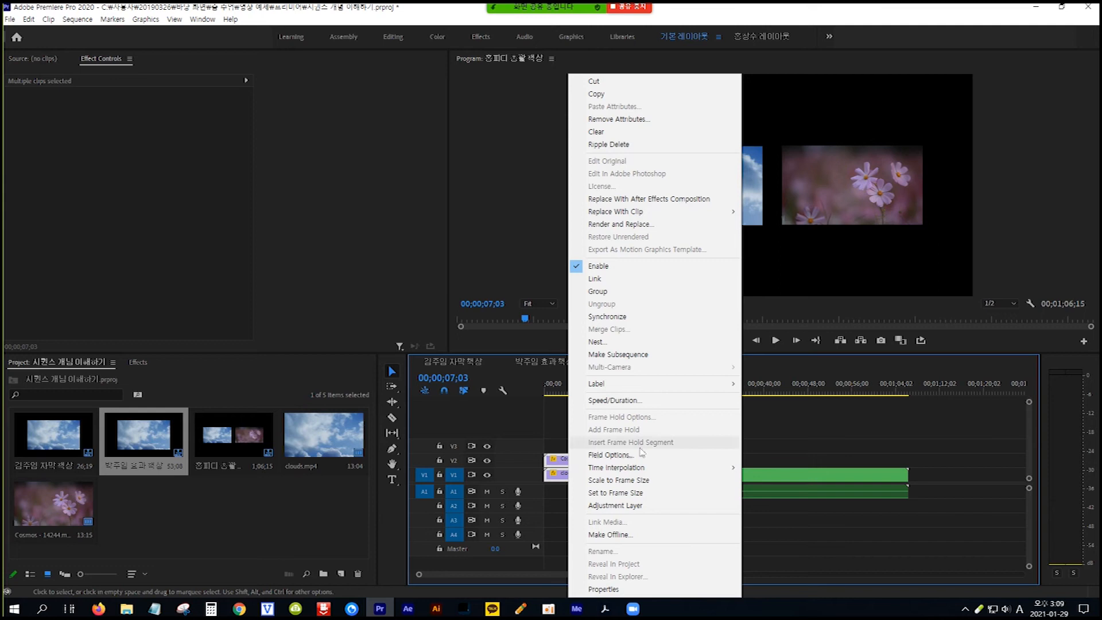
pyautogui.click(617, 345)
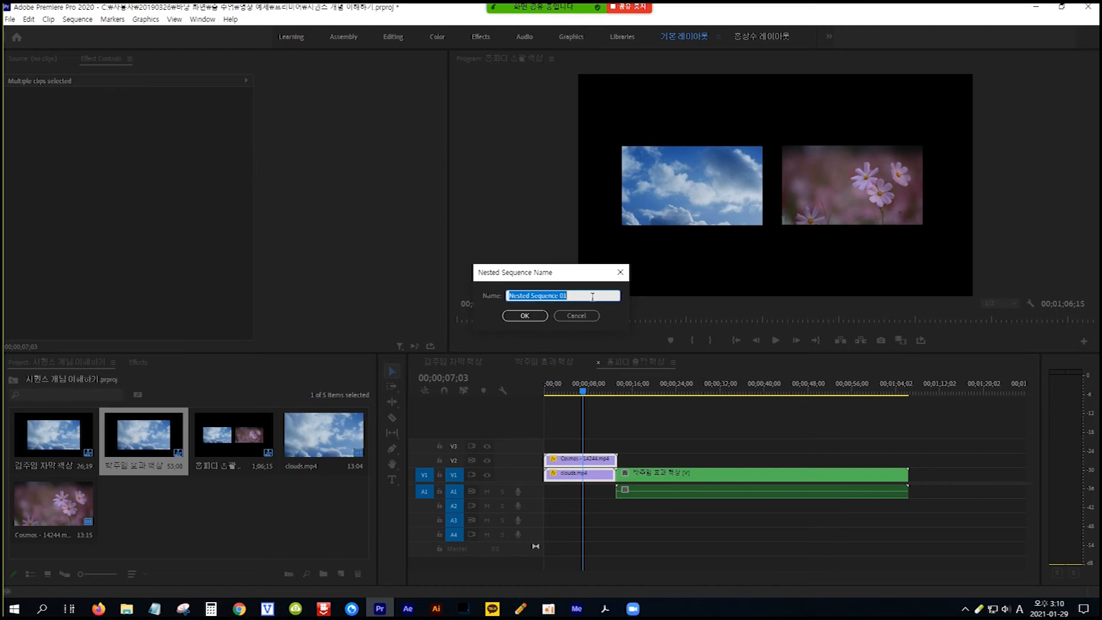
pyautogui.write('유피디')
pyautogui.write(' 보조')
pyautogui.write(' ㅊ')
pyautogui.write('상')
pyautogui.click(532, 318)
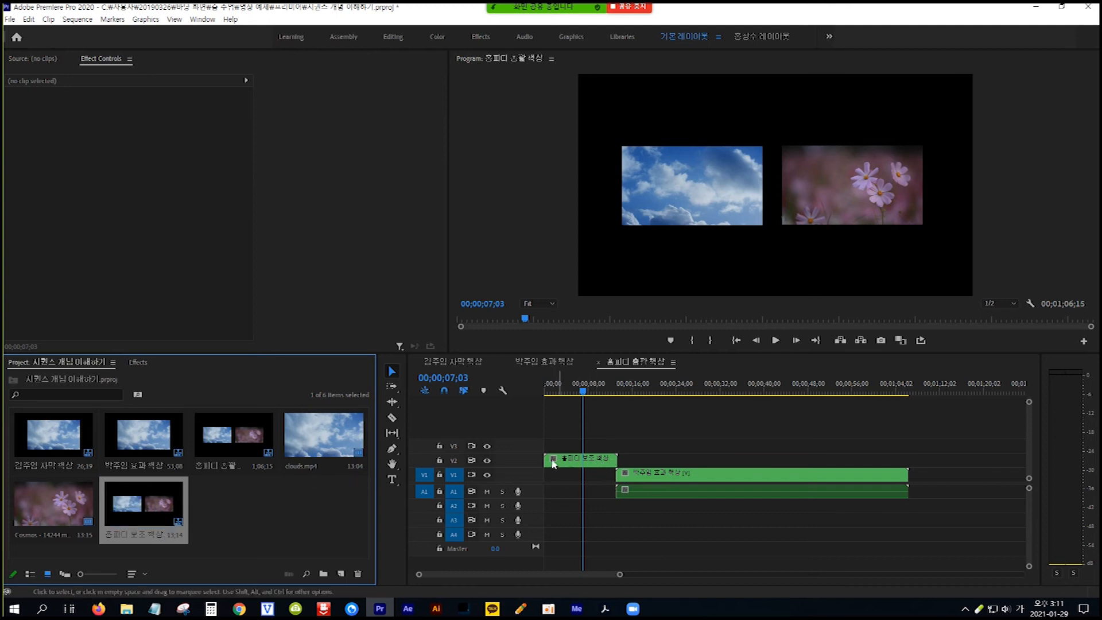
pyautogui.click(601, 464)
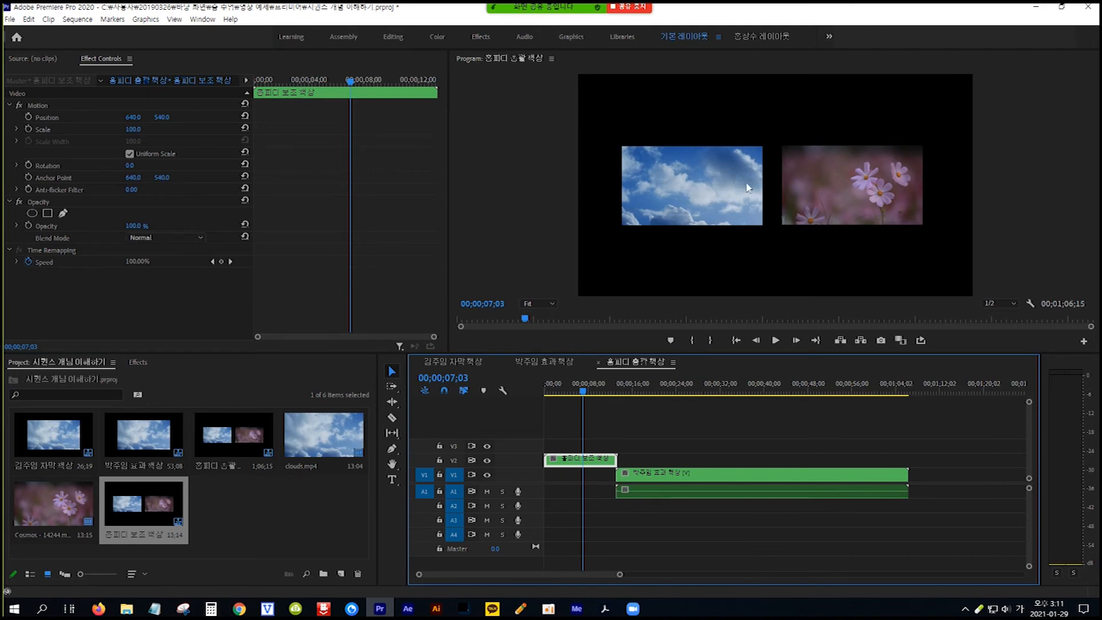
pyautogui.click(737, 193)
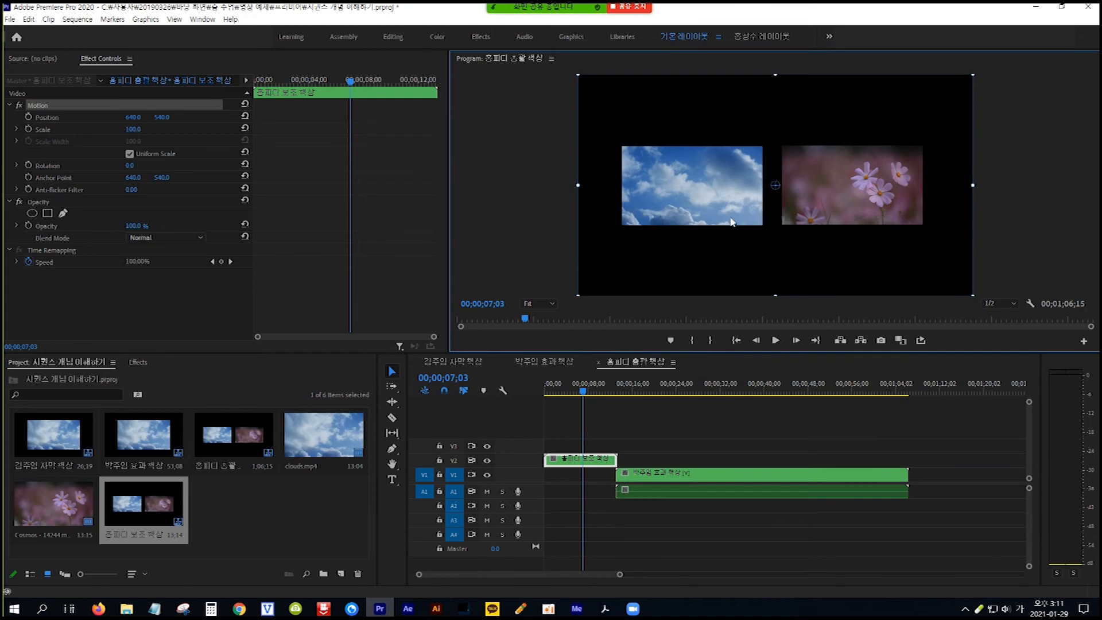
pyautogui.moveTo(683, 198)
pyautogui.mouseDown()
pyautogui.moveTo(736, 216)
pyautogui.moveTo(634, 213)
pyautogui.moveTo(685, 215)
pyautogui.moveTo(684, 198)
pyautogui.mouseUp()
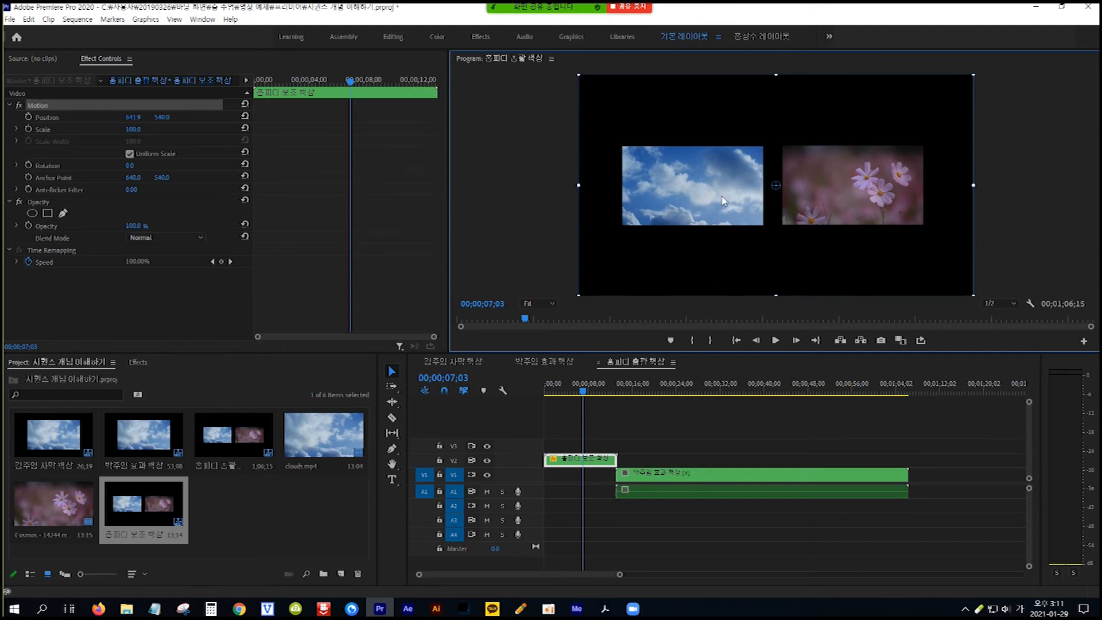
pyautogui.moveTo(722, 201)
pyautogui.mouseDown()
pyautogui.moveTo(726, 250)
pyautogui.moveTo(723, 173)
pyautogui.moveTo(724, 214)
pyautogui.moveTo(721, 197)
pyautogui.mouseUp()
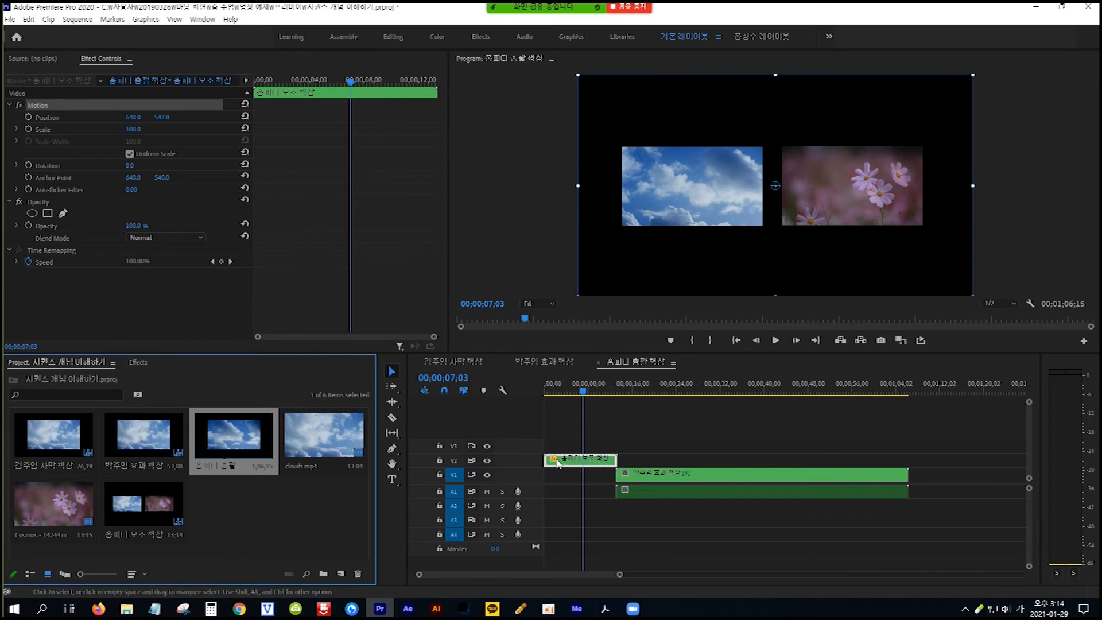
# Open the nested 홍피디 보조 책상 sequence and inspect the clouds and Cosmos clips' position settings.
pyautogui.doubleClick(595, 461)
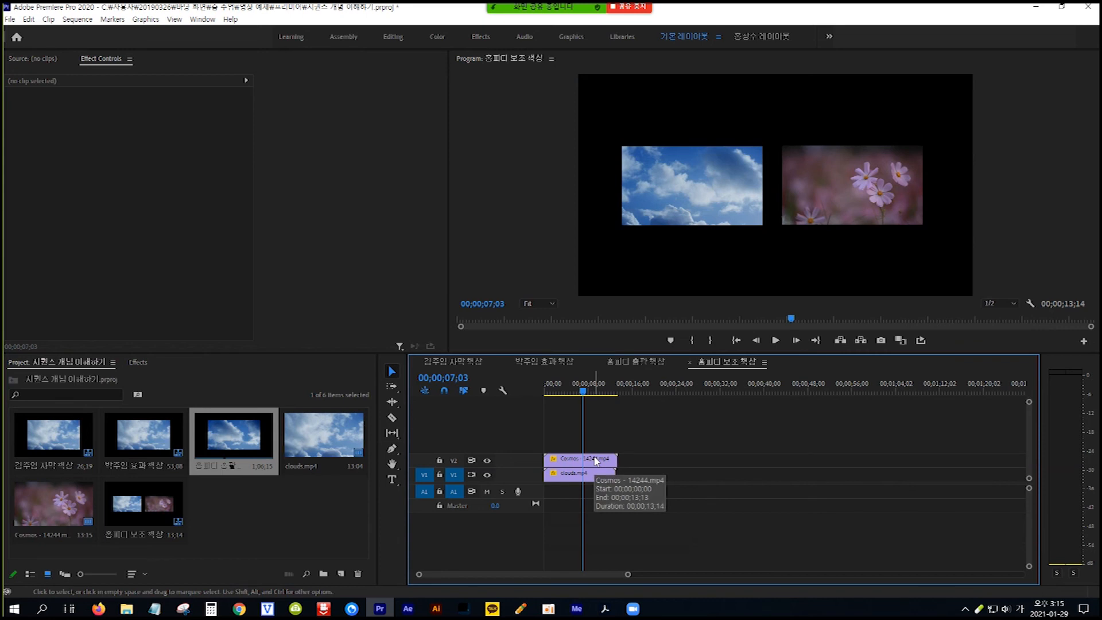
pyautogui.click(596, 461)
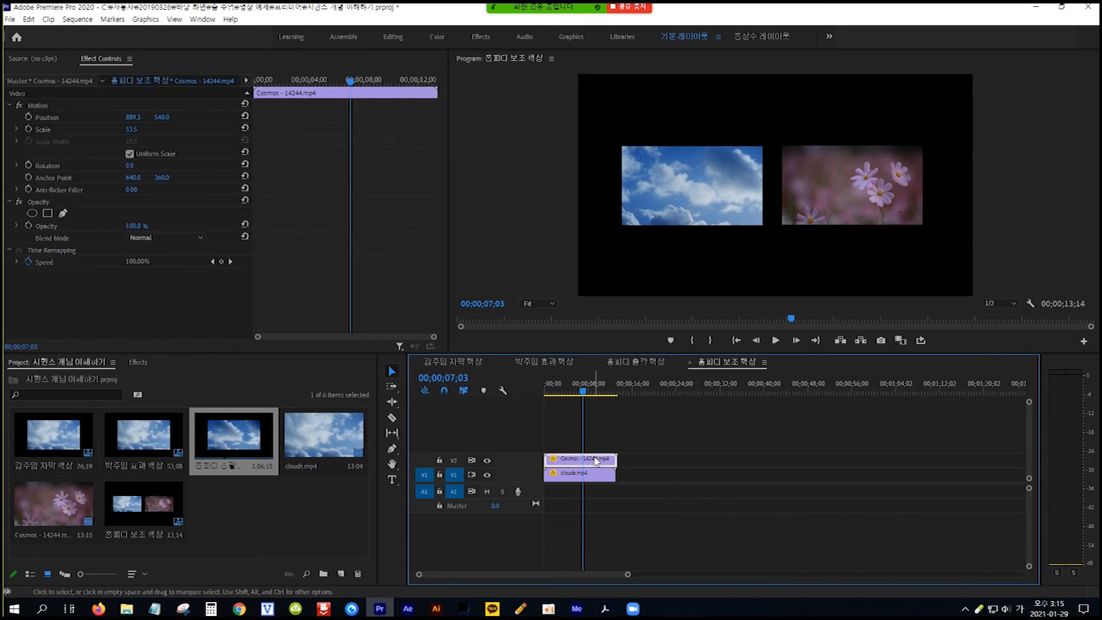
pyautogui.click(595, 477)
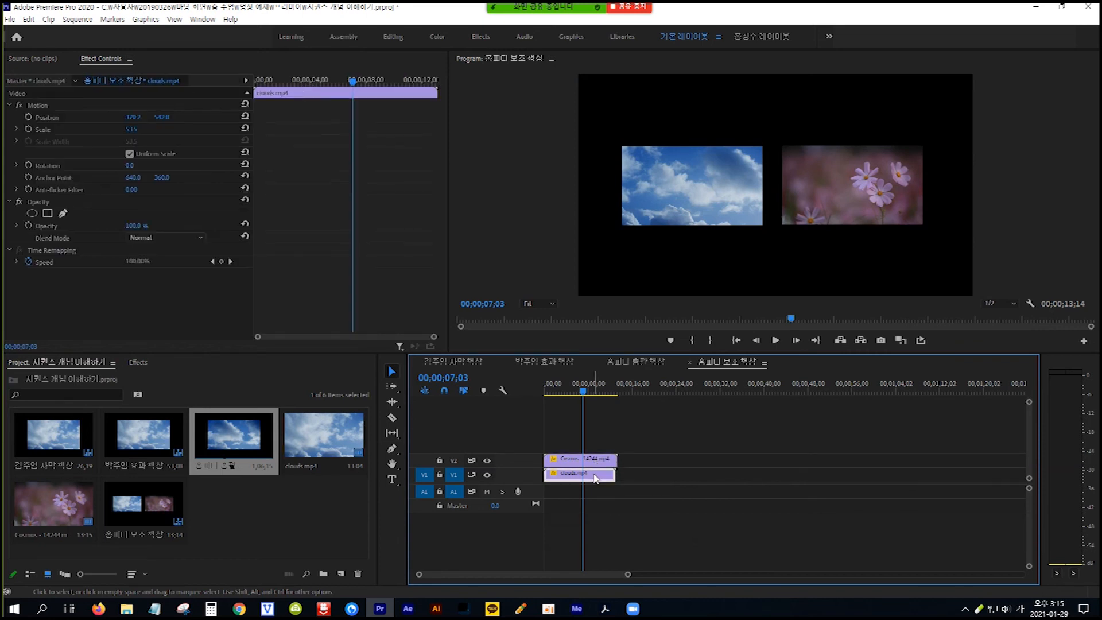
pyautogui.click(595, 462)
pyautogui.click(594, 476)
# Raise the Cosmos clip to the frame's upper right, at position 887.4, 260.9.
pyautogui.click(594, 460)
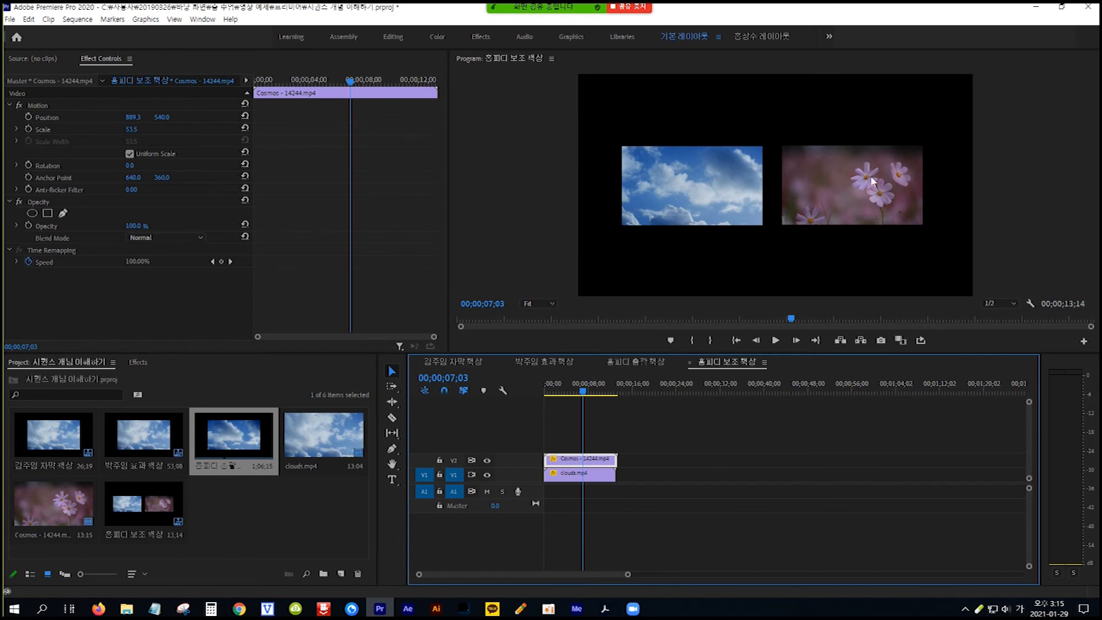
pyautogui.click(849, 182)
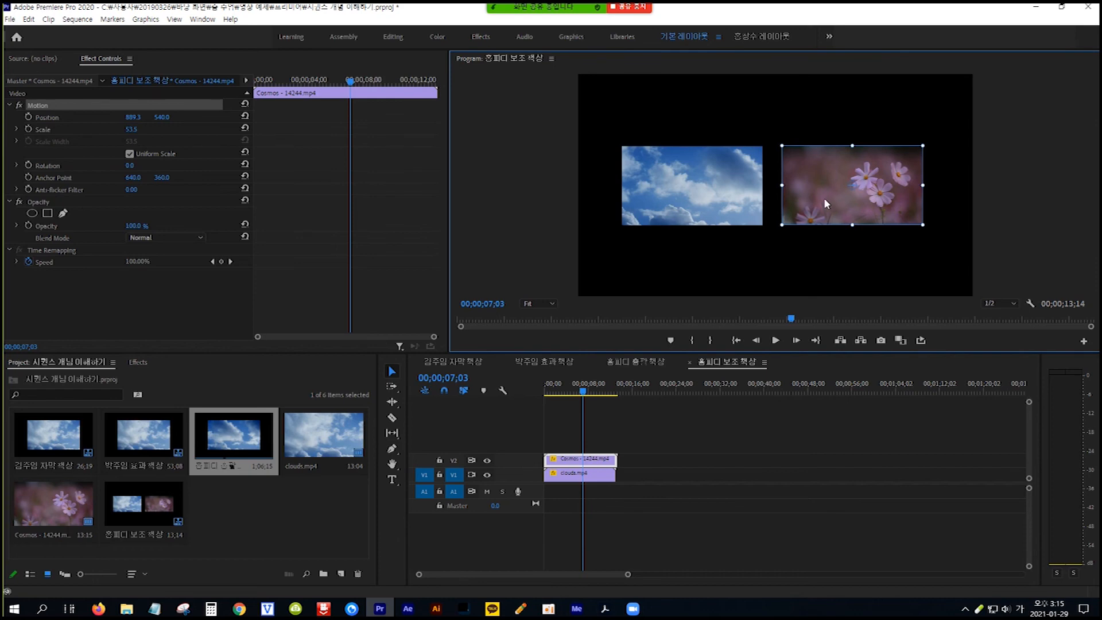
pyautogui.moveTo(825, 205); pyautogui.dragTo(825, 147)
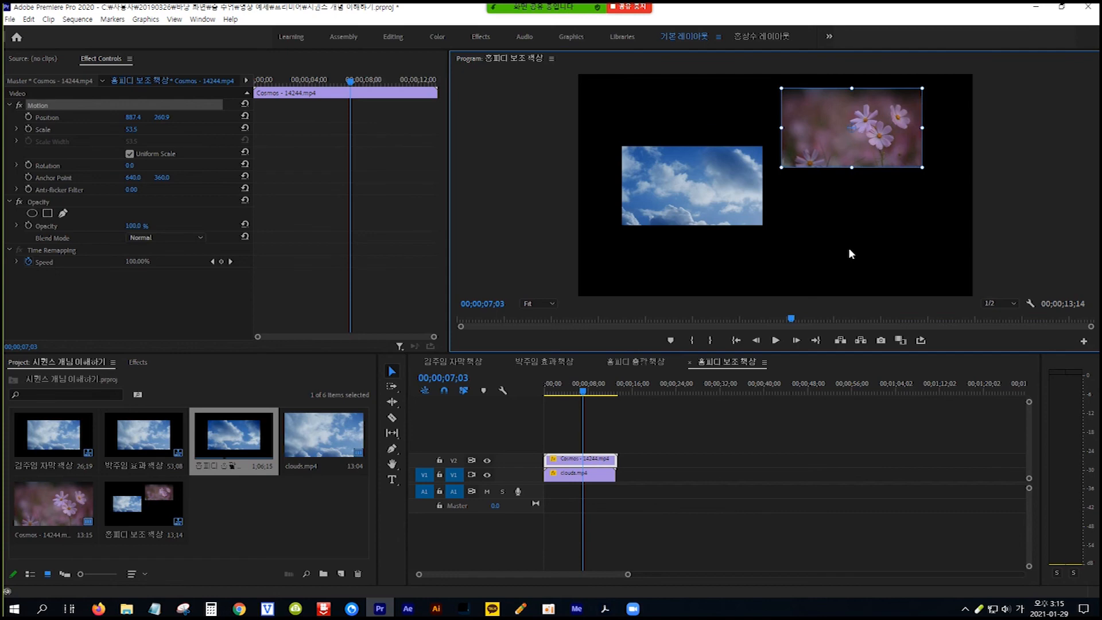
# In the 홍피디 출력책상 sequence, drag the nested clouds-and-cosmos clip lower in the frame and reselect it on V2.
pyautogui.click(638, 361)
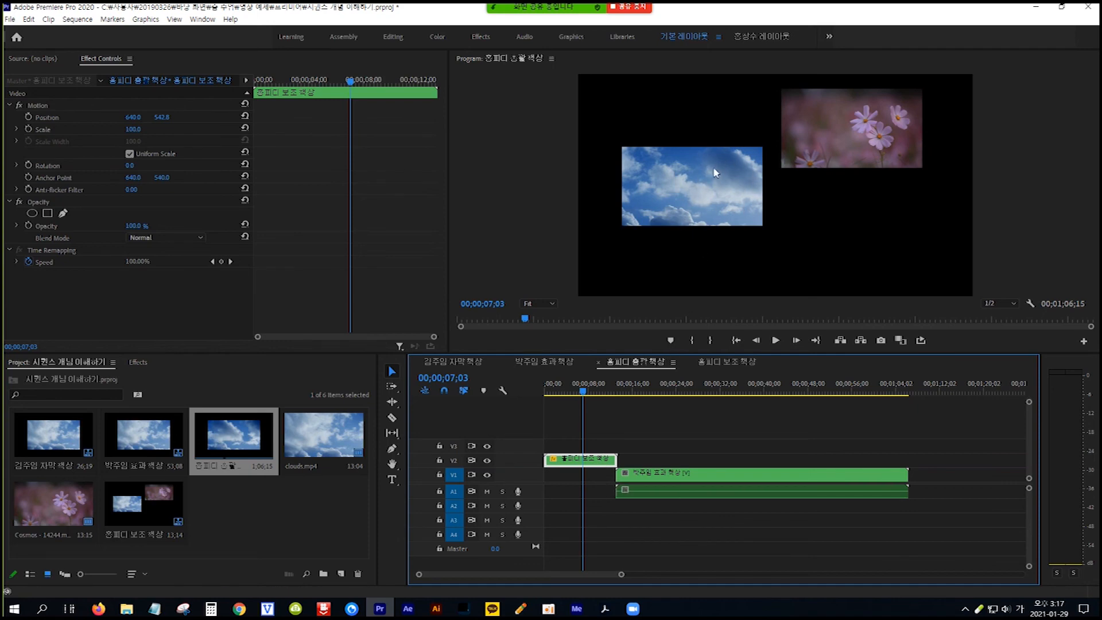
pyautogui.click(710, 198)
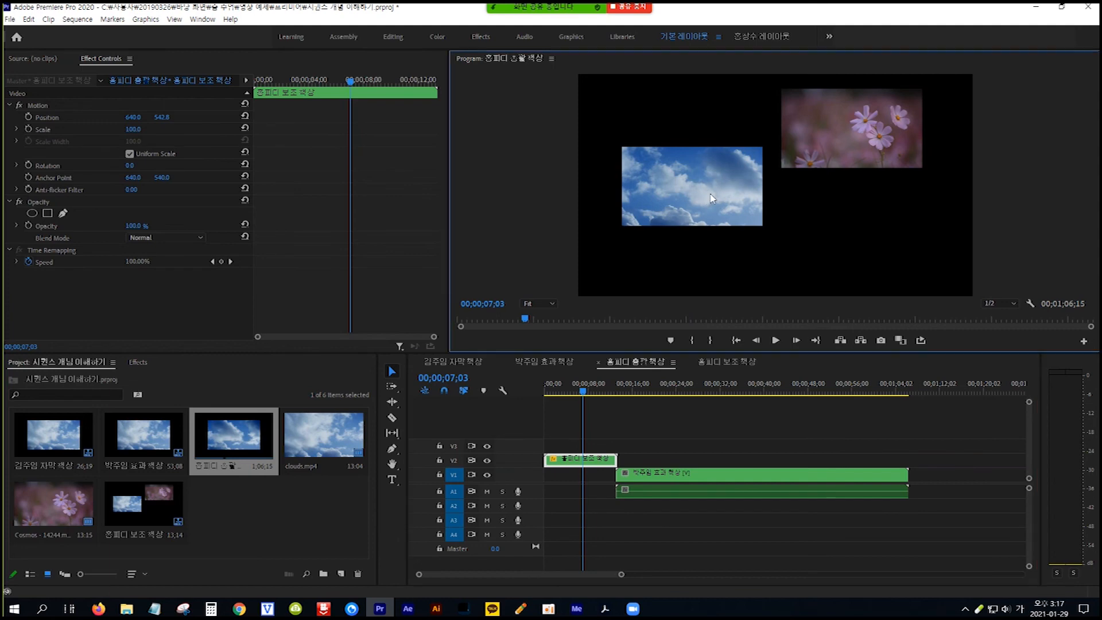
pyautogui.moveTo(711, 198); pyautogui.dragTo(712, 235)
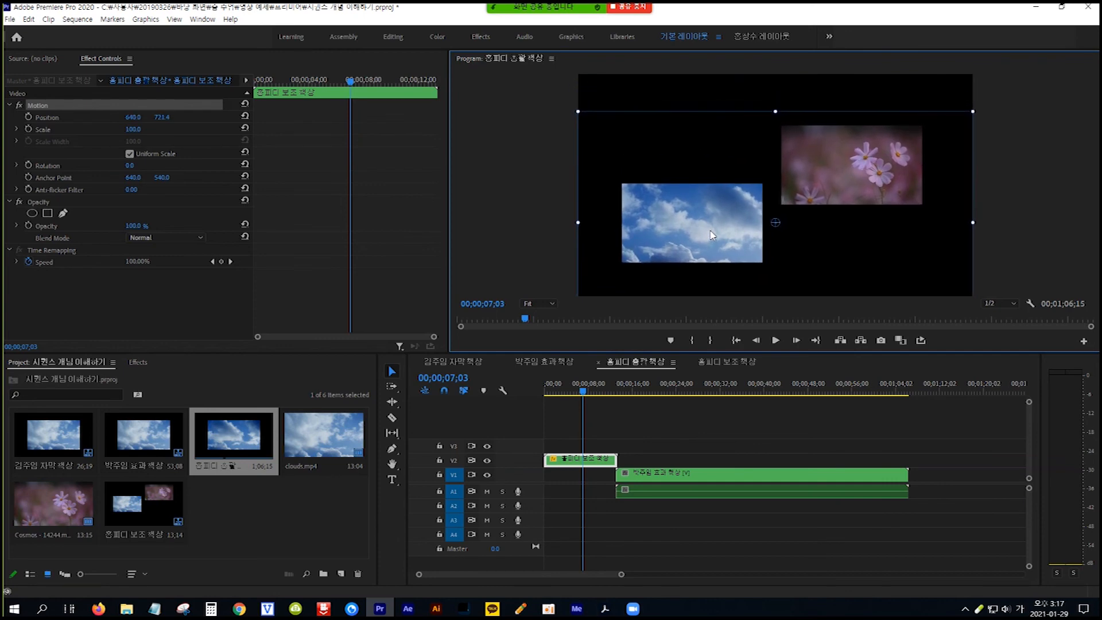
pyautogui.click(575, 464)
pyautogui.doubleClick(574, 464)
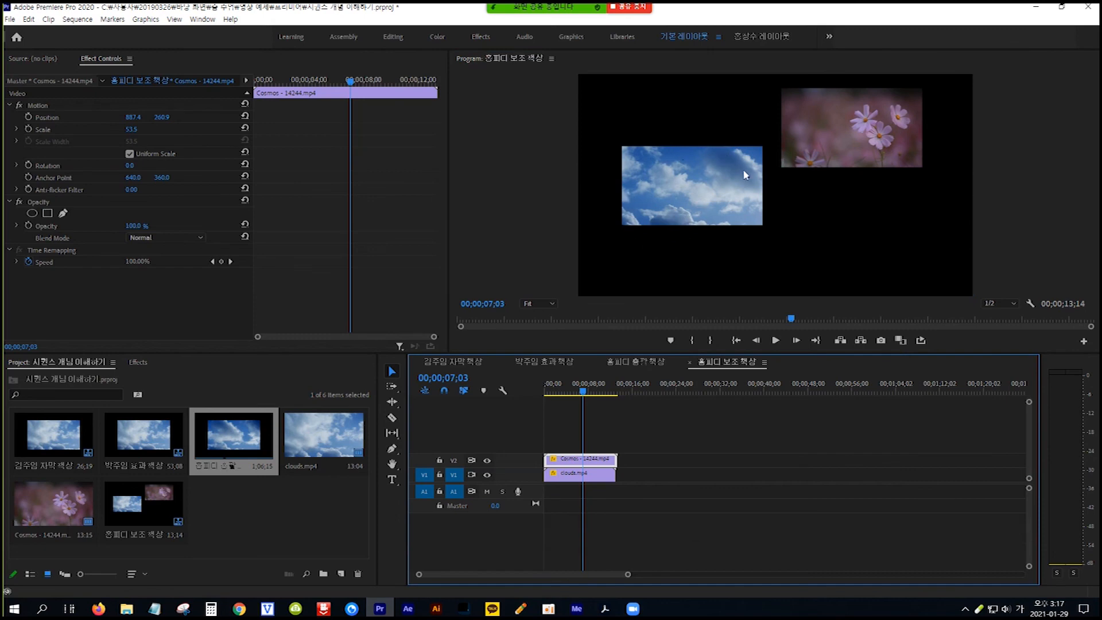
pyautogui.click(631, 363)
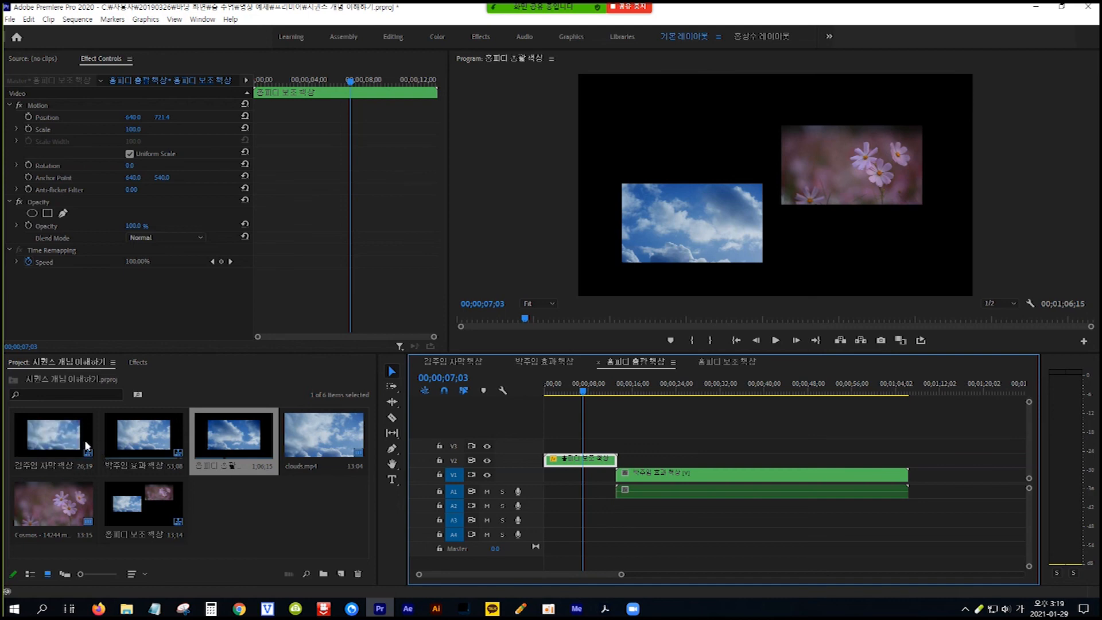
pyautogui.click(51, 440)
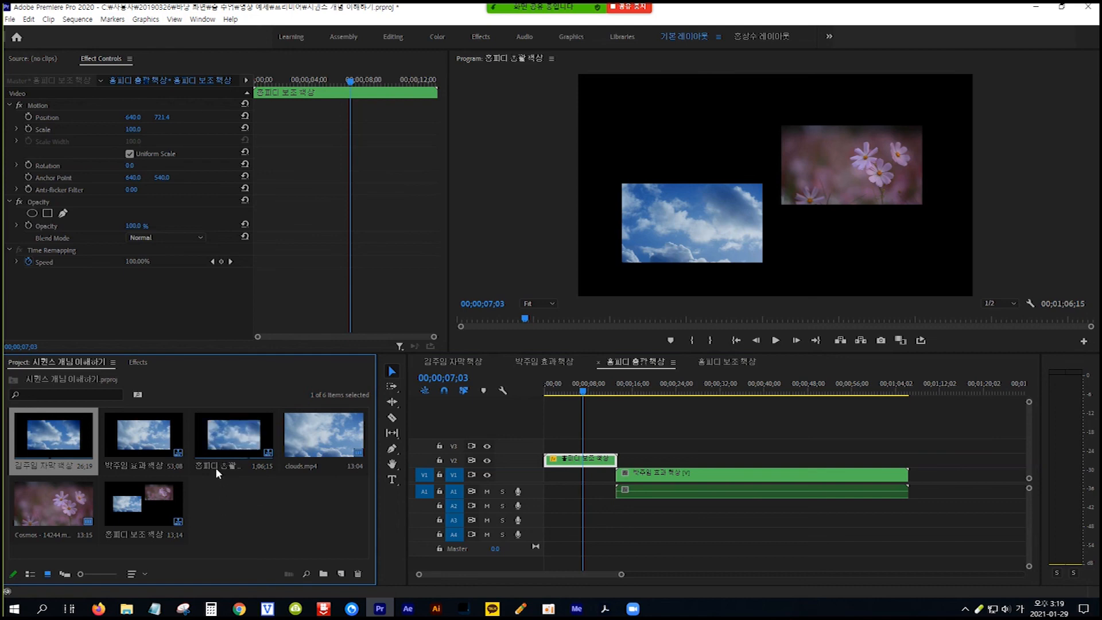
pyautogui.click(242, 442)
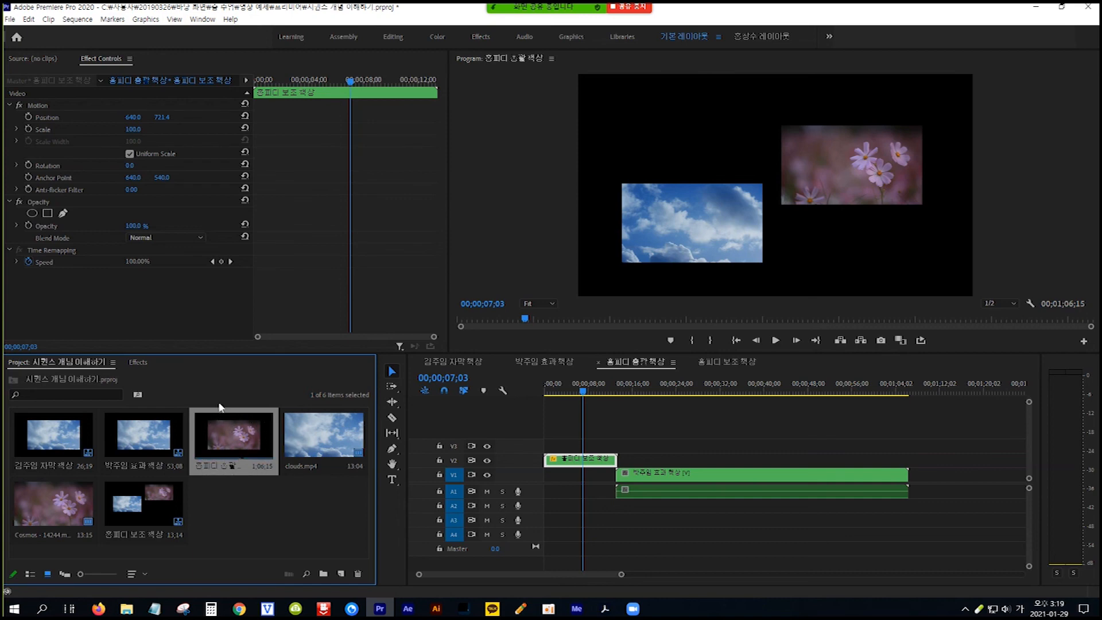
pyautogui.click(10, 19)
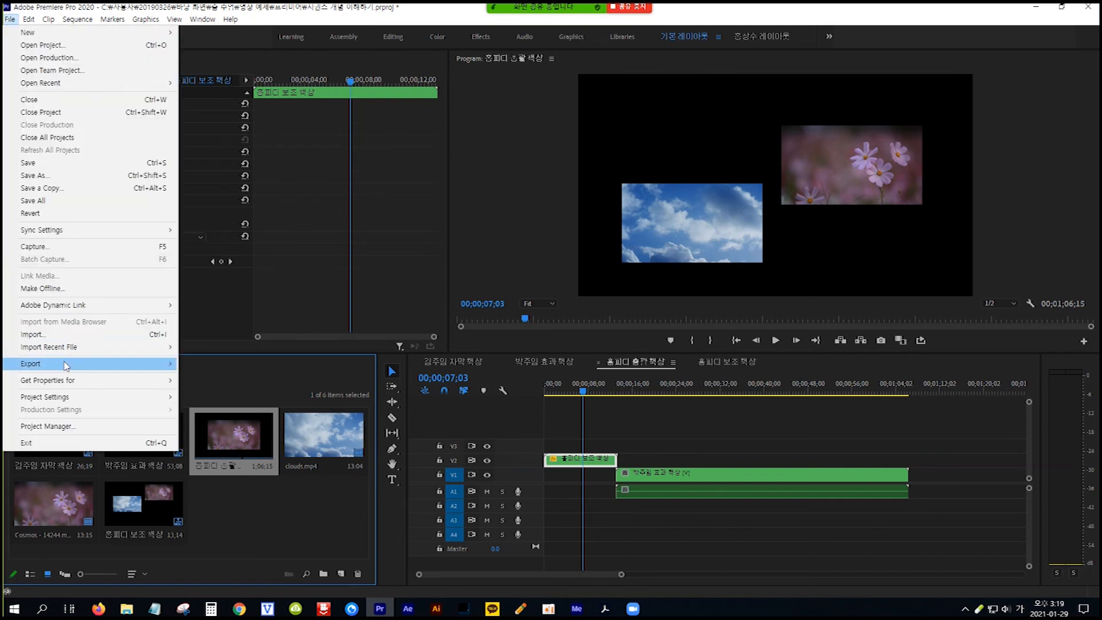
pyautogui.moveTo(85, 365)
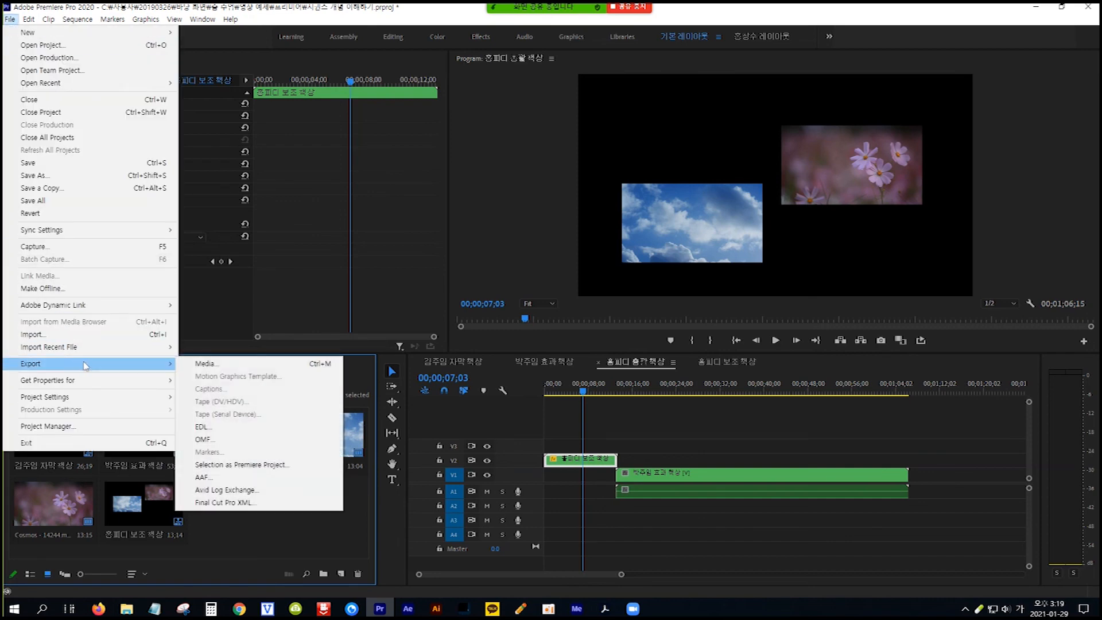
pyautogui.click(235, 364)
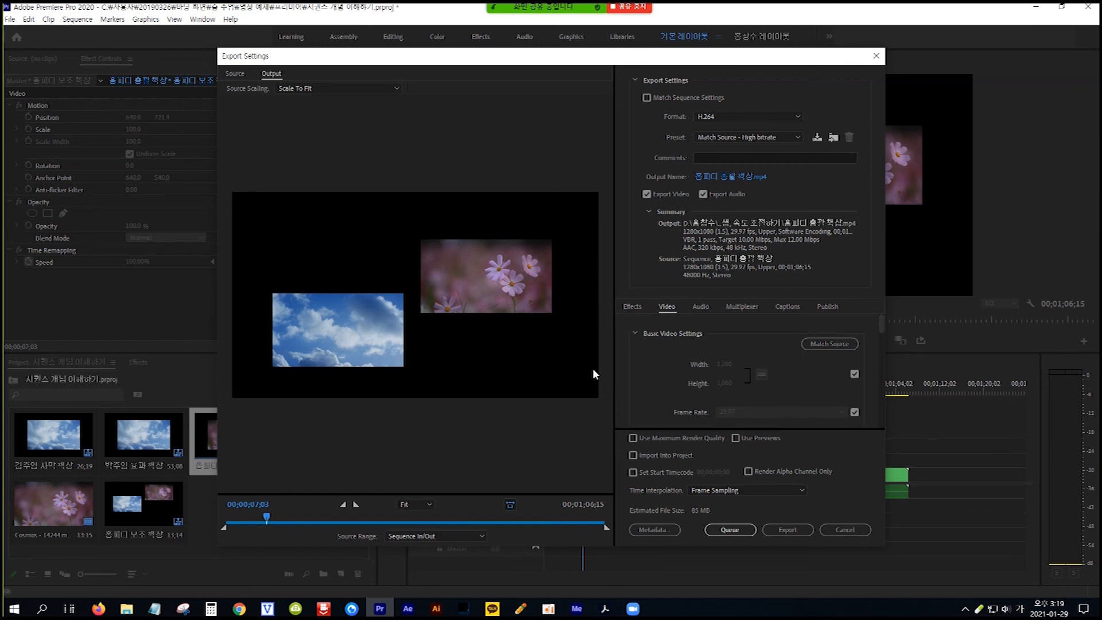
pyautogui.press('Escape')
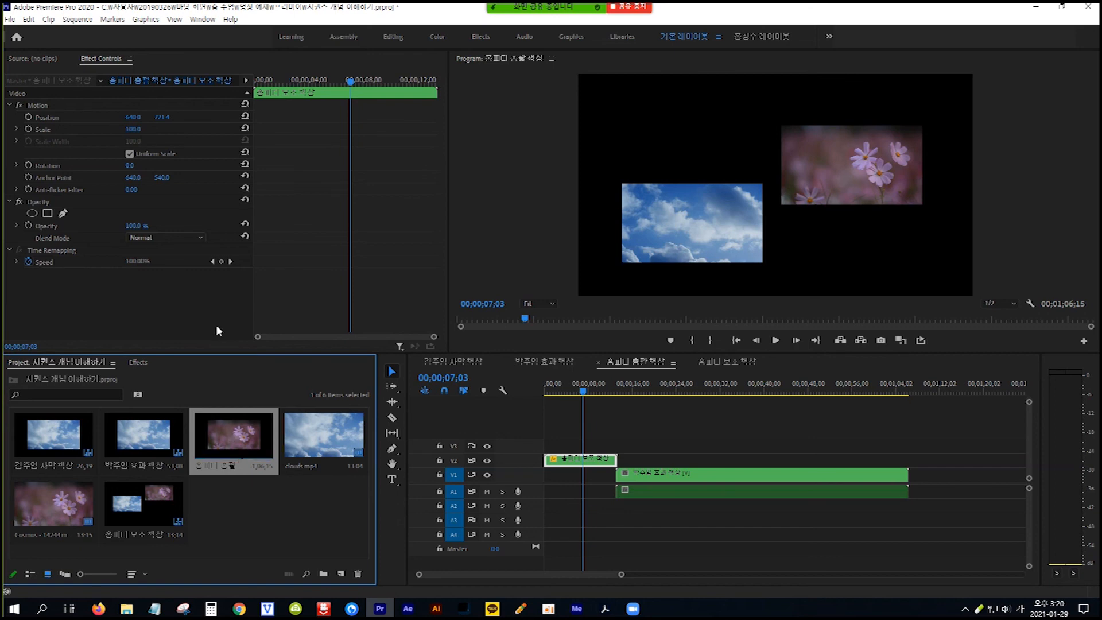
# In File > Project Manager, tick the 김주임 자막 책상, 박주임 효과 책상 and 홍피디 보조 책상 sequences.
pyautogui.click(10, 20)
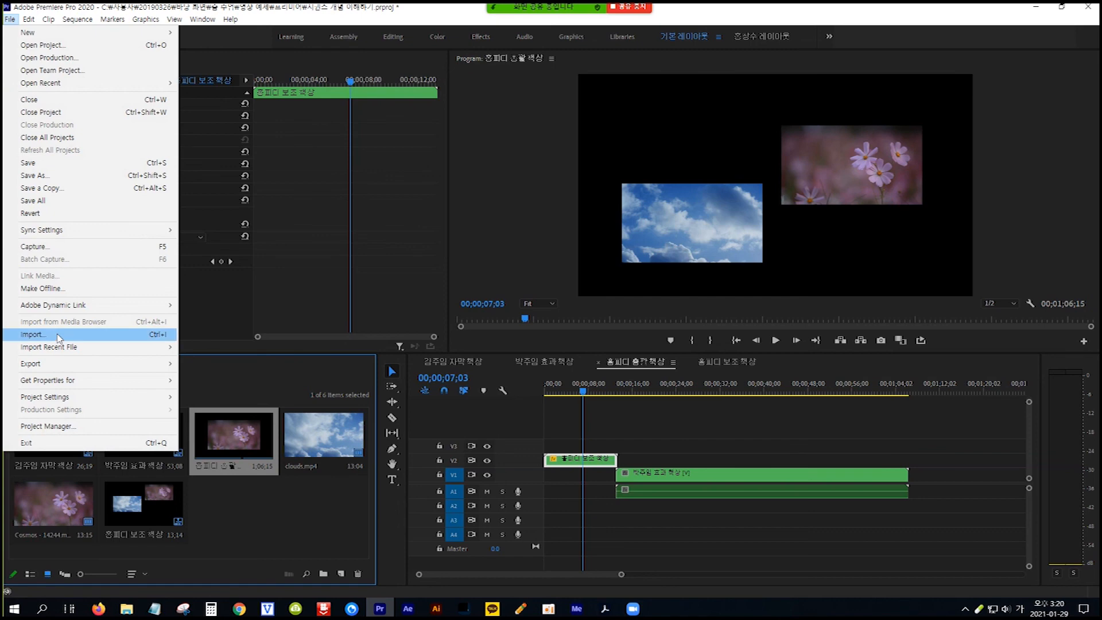
pyautogui.click(92, 428)
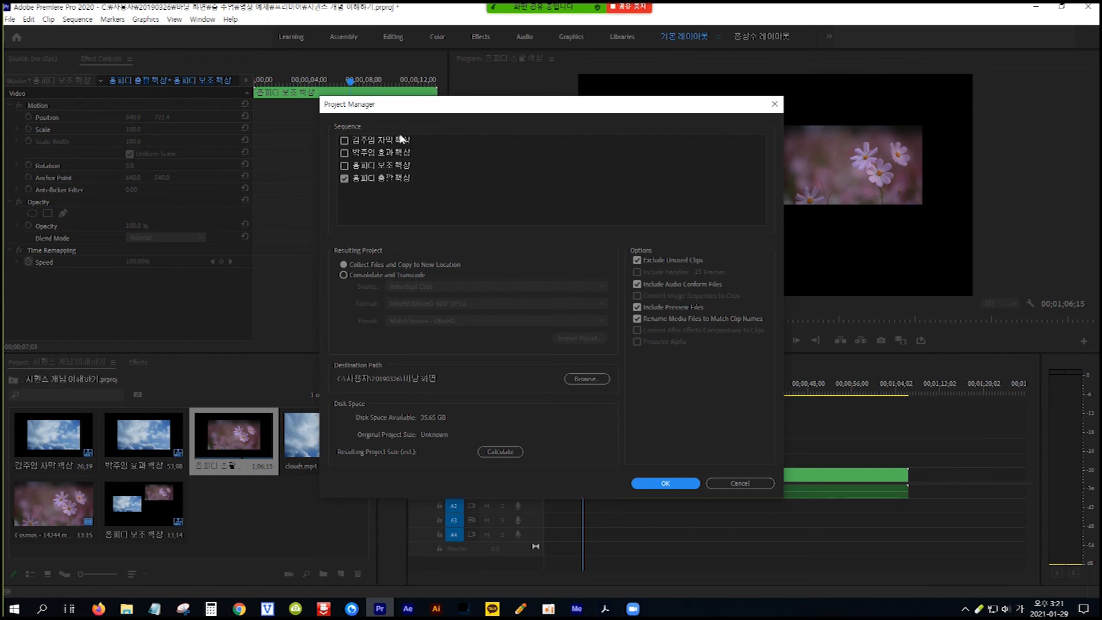
pyautogui.click(344, 141)
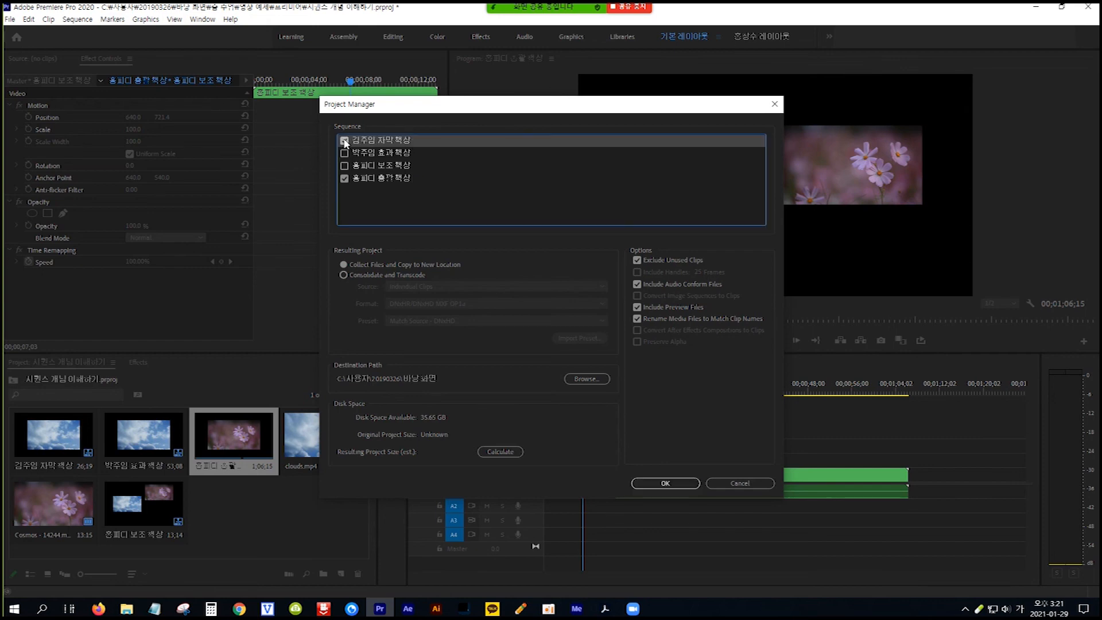
pyautogui.click(344, 153)
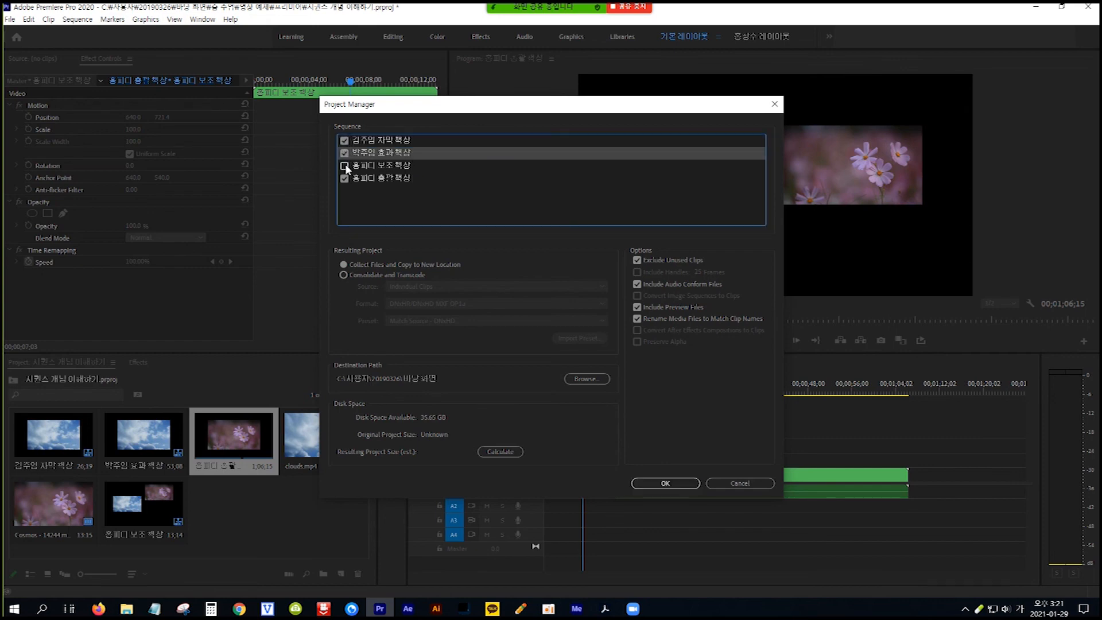
pyautogui.click(345, 166)
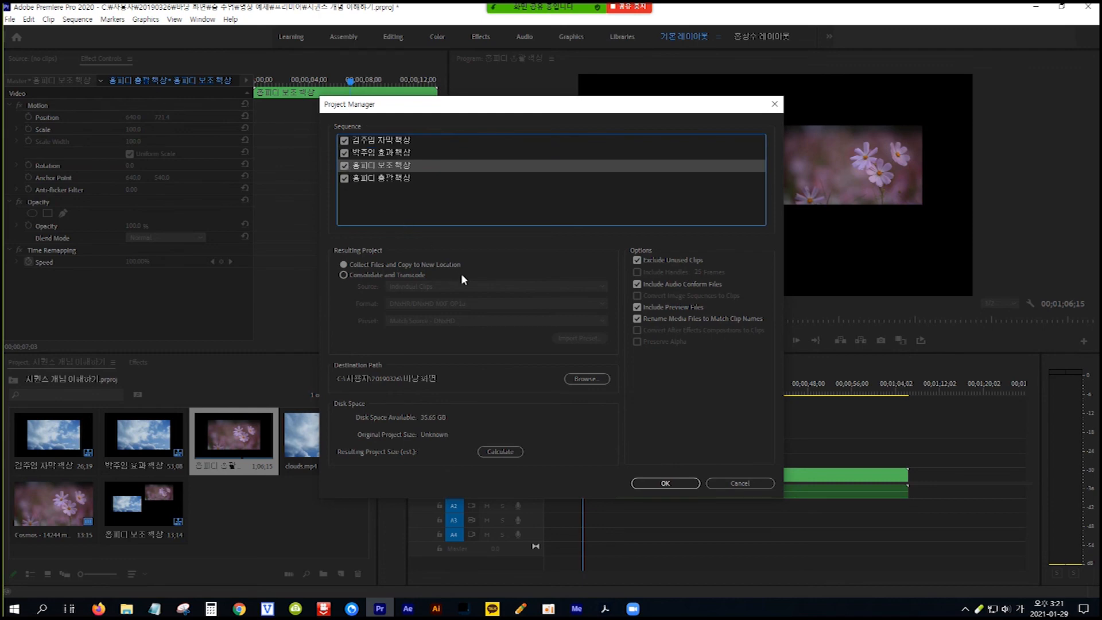